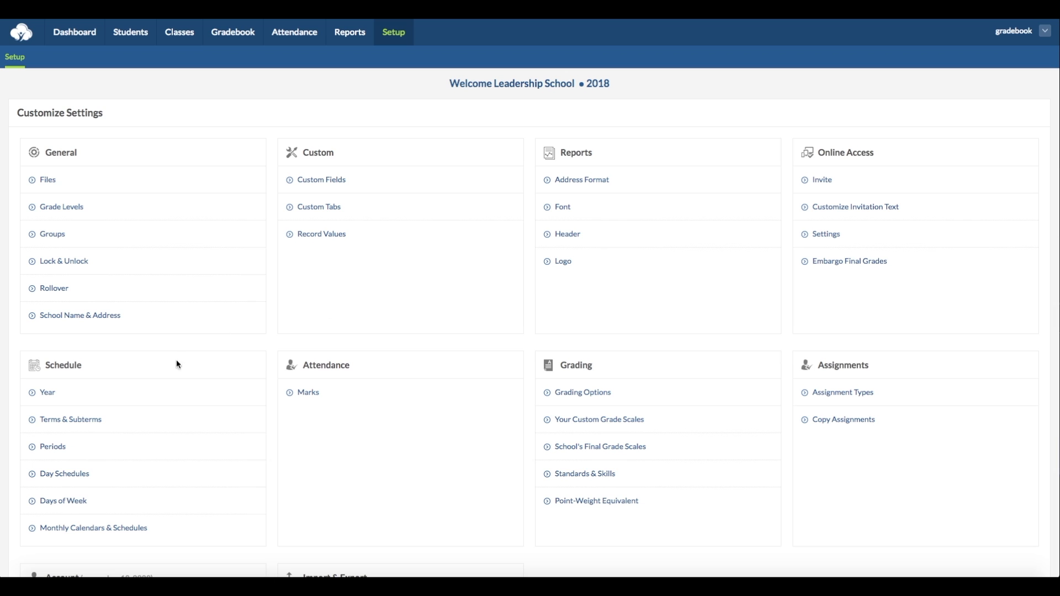
- View the rollover direction options for adding a school year and the list of the gradebook's existing years
{"action": "scroll", "coordinate": [163, 391], "scroll_direction": "down", "scroll_amount": 3}
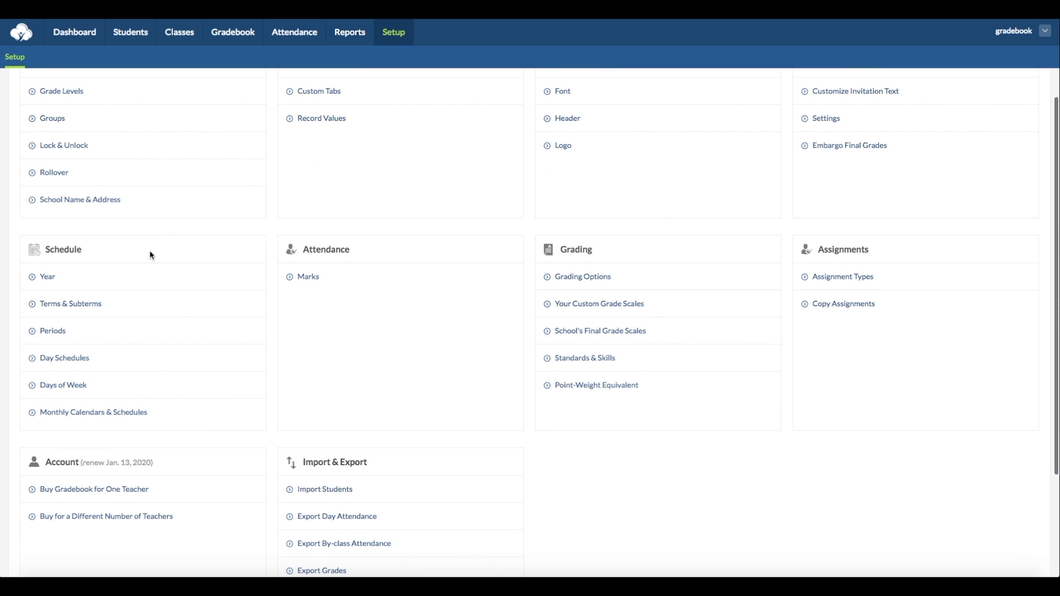
{"action": "left_click", "coordinate": [52, 282]}
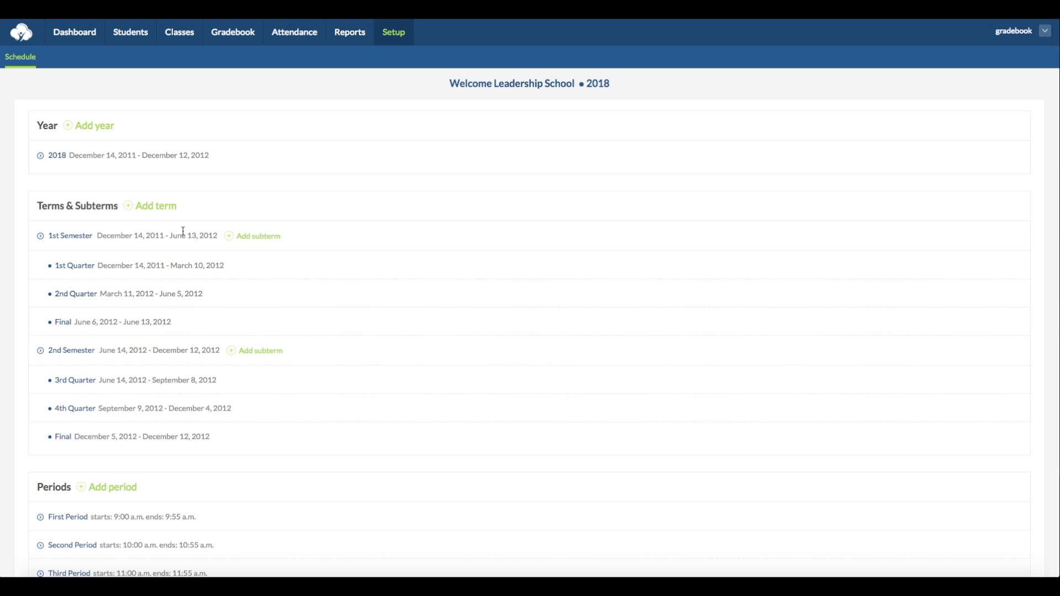
{"action": "left_click", "coordinate": [94, 126]}
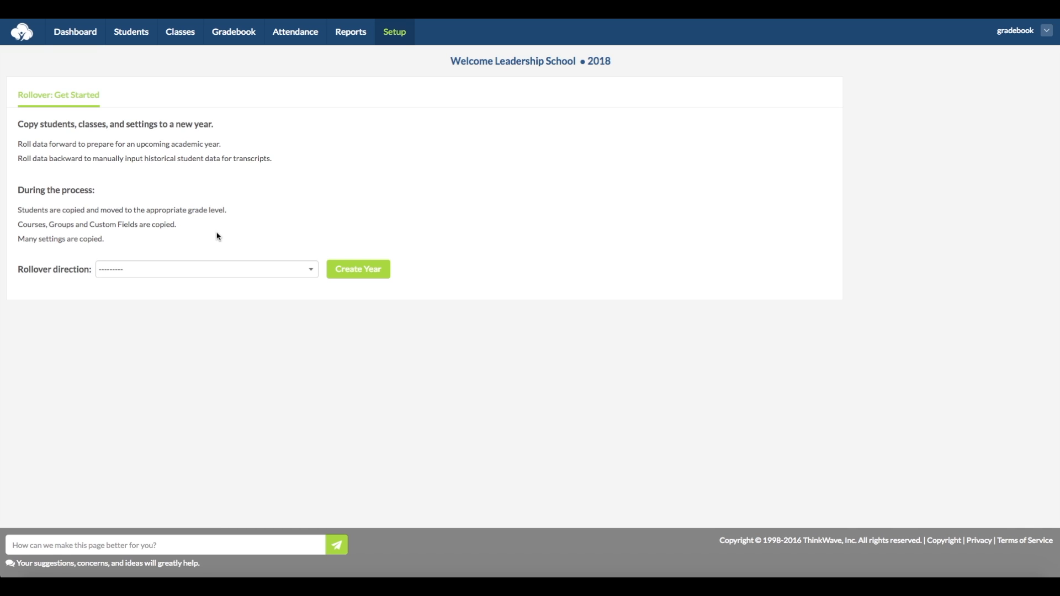
{"action": "left_click", "coordinate": [292, 274]}
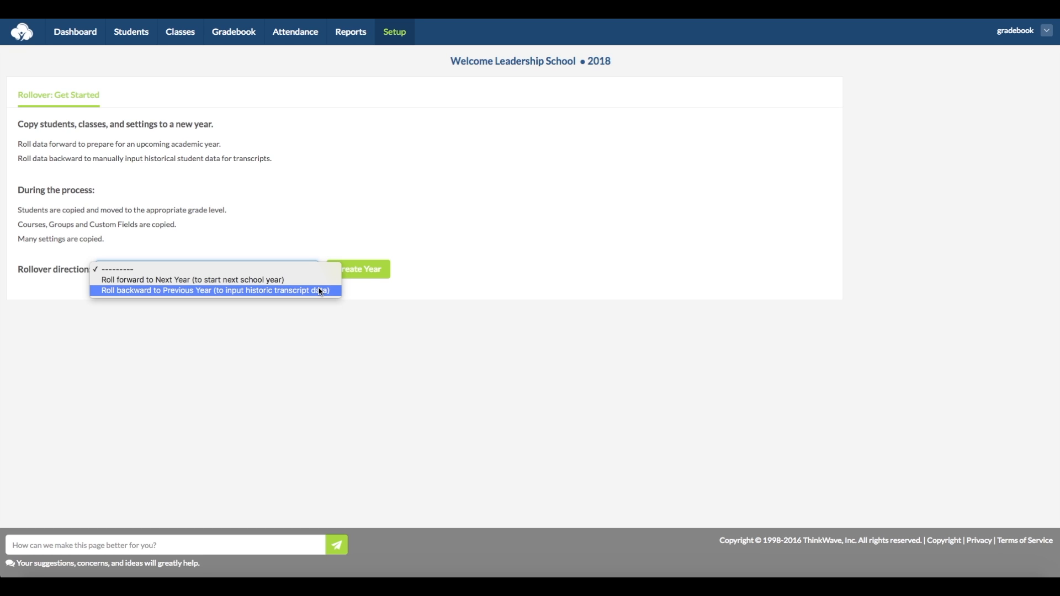
{"action": "left_click", "coordinate": [308, 251]}
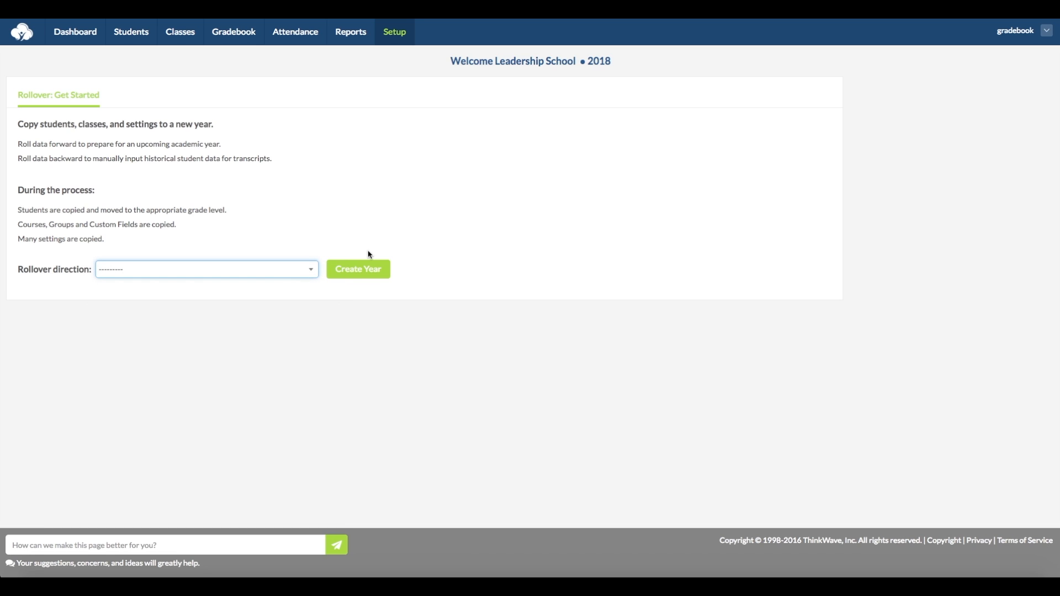
{"action": "left_click", "coordinate": [1046, 32]}
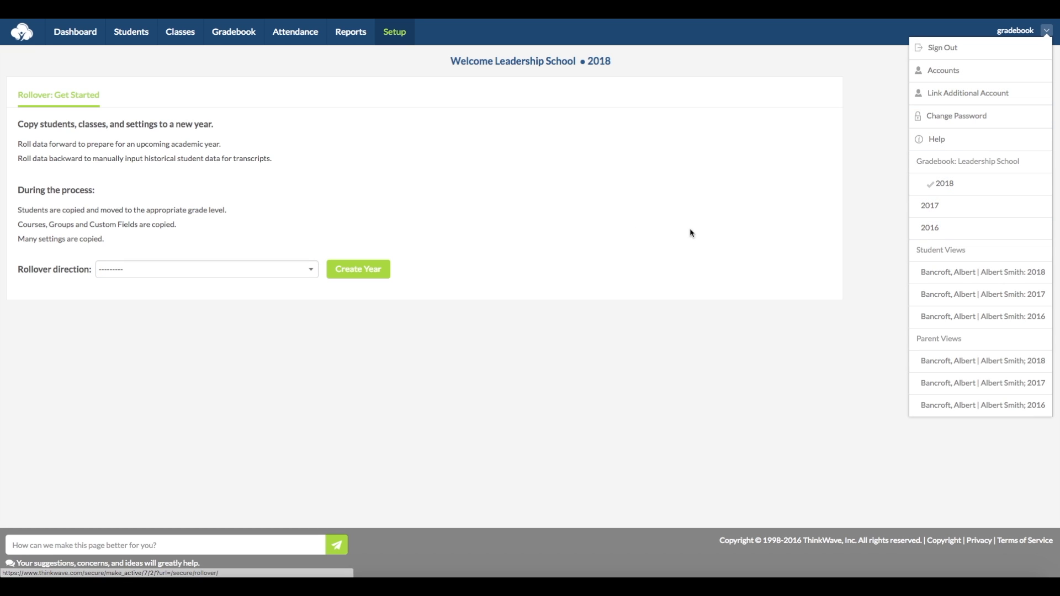
{"action": "left_click", "coordinate": [443, 213]}
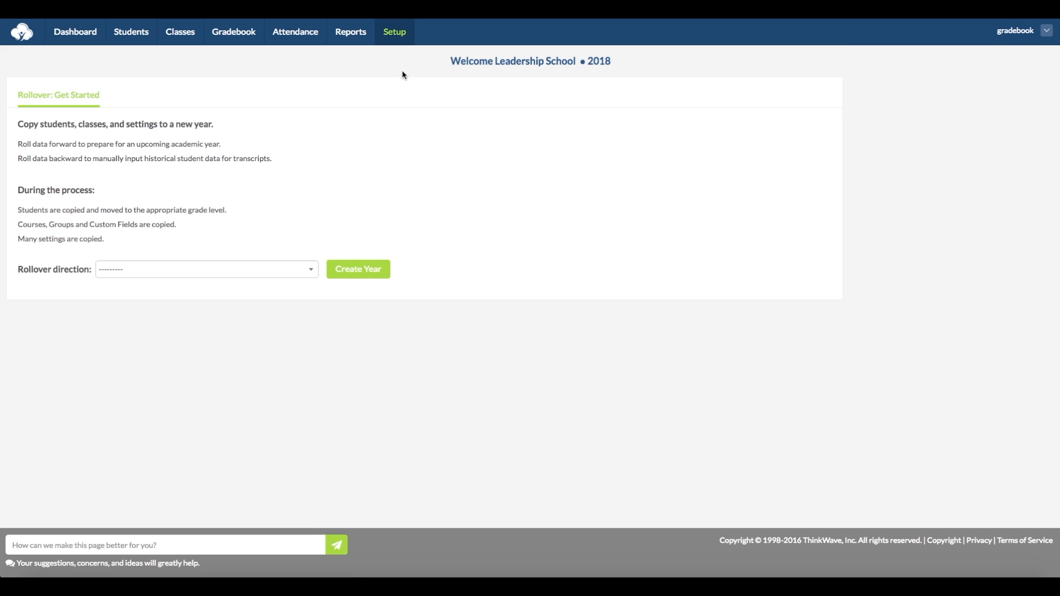
- Return to the schedule's year settings and view the blank new-term form and the 1st Semester form, cancelling both
{"action": "left_click", "coordinate": [396, 33]}
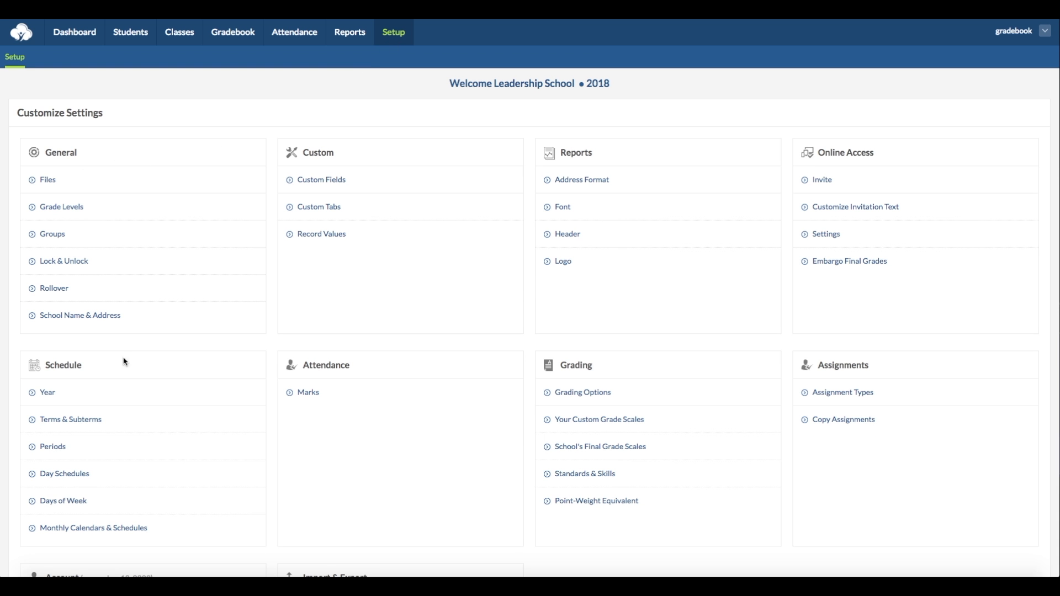
{"action": "left_click", "coordinate": [47, 392]}
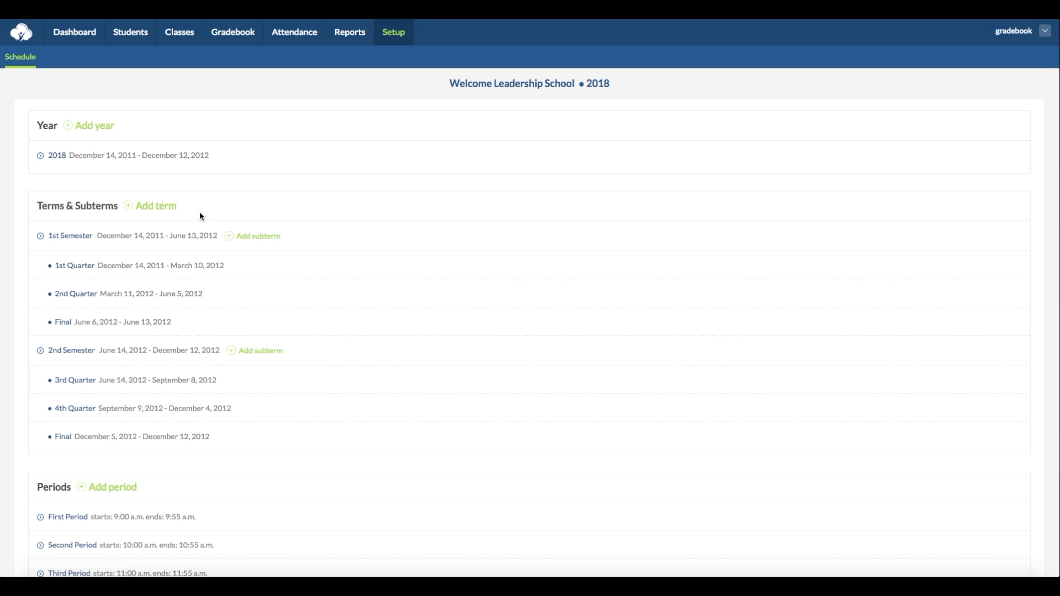
{"action": "left_click", "coordinate": [149, 213]}
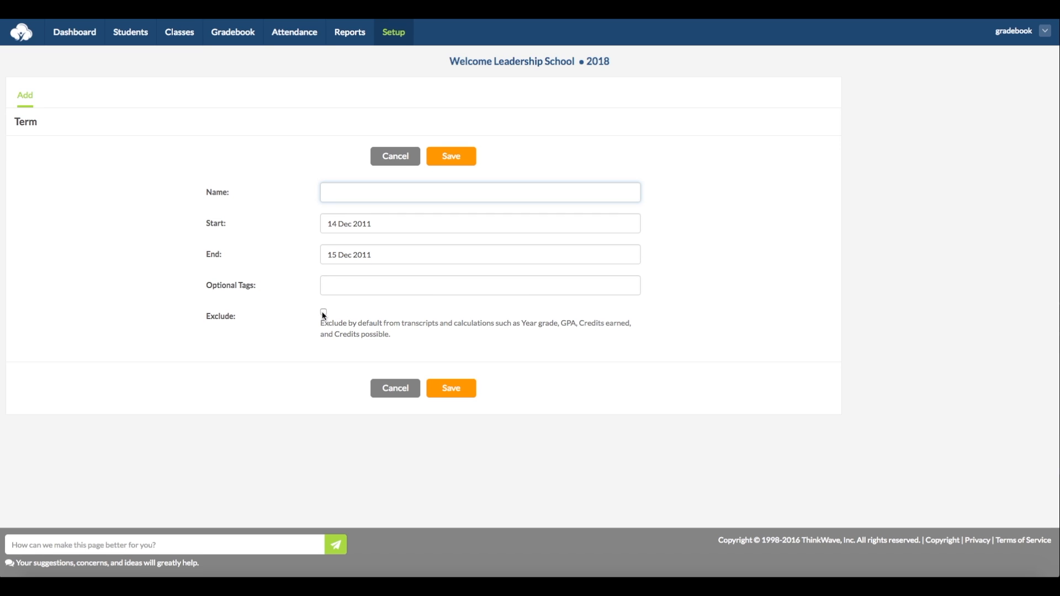
{"action": "left_click", "coordinate": [395, 158]}
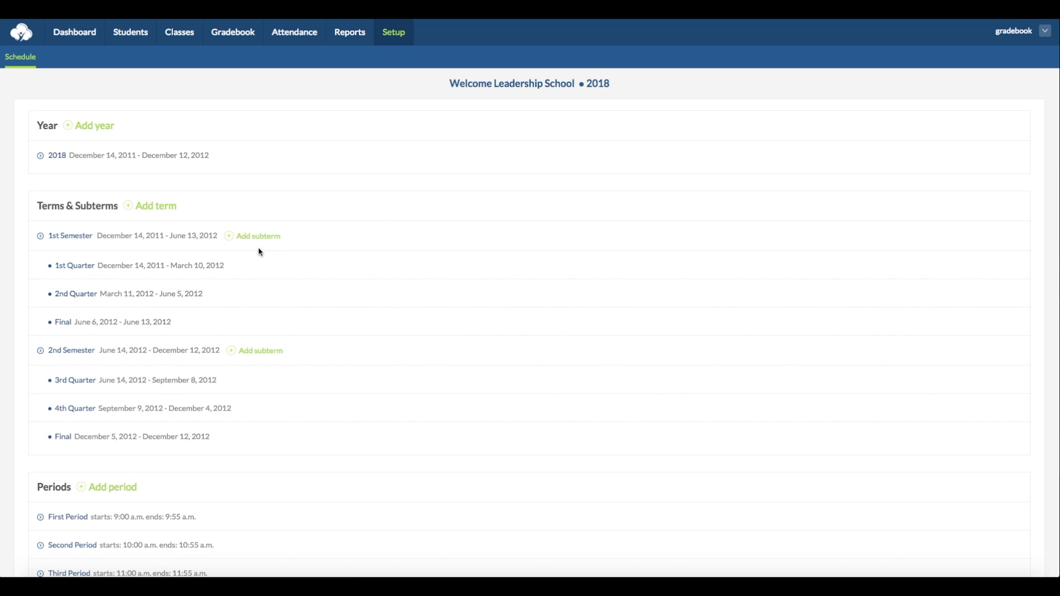
{"action": "left_click", "coordinate": [69, 237]}
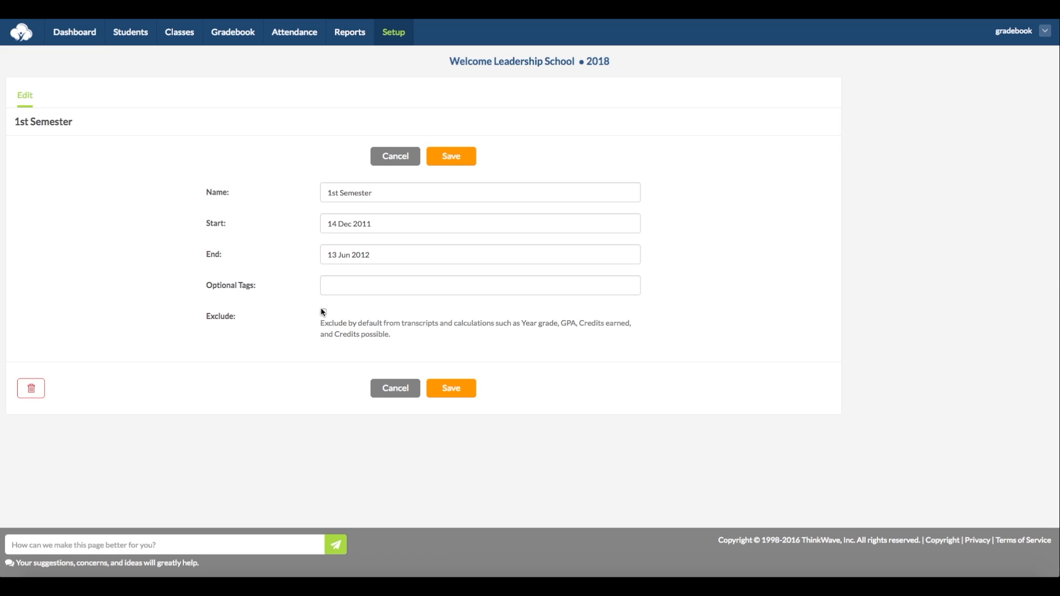
{"action": "left_click", "coordinate": [390, 156]}
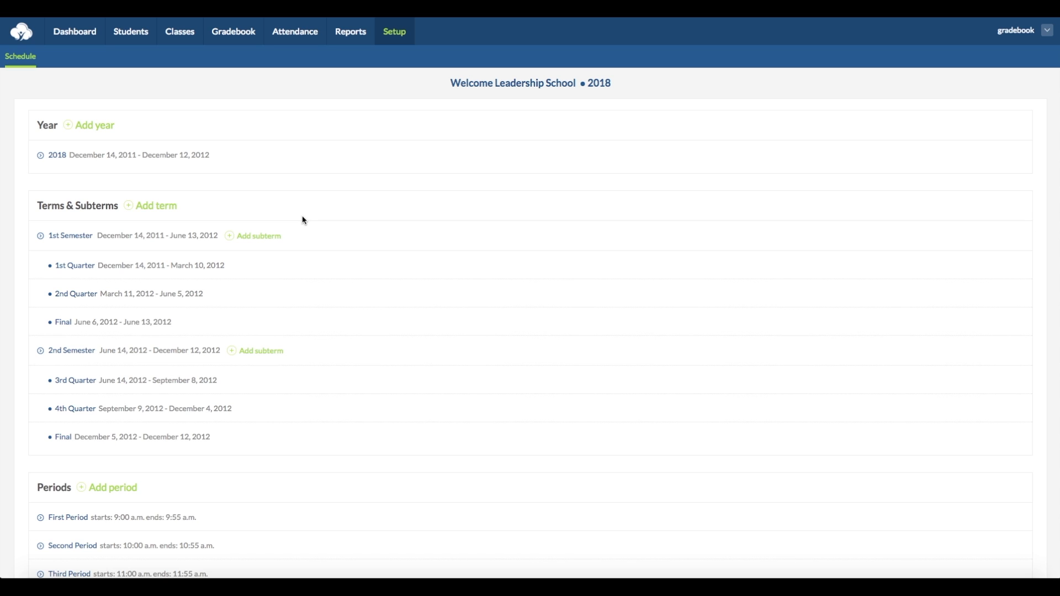
- View the edit forms of the 1st Quarter subterm and its 1st Semester term, leaving each without saving
{"action": "left_click", "coordinate": [76, 266]}
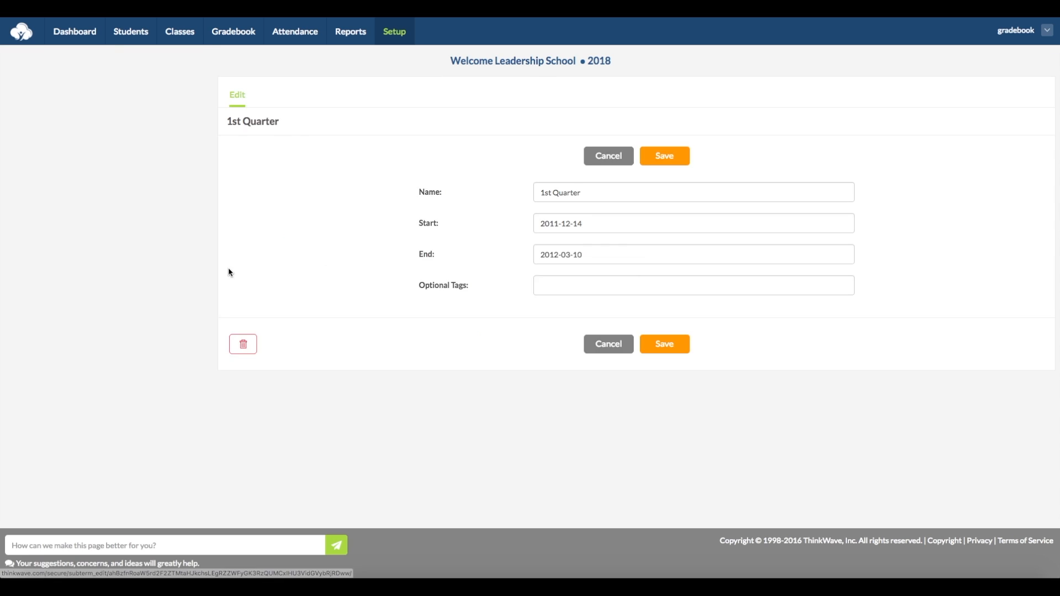
{"action": "left_click", "coordinate": [402, 156]}
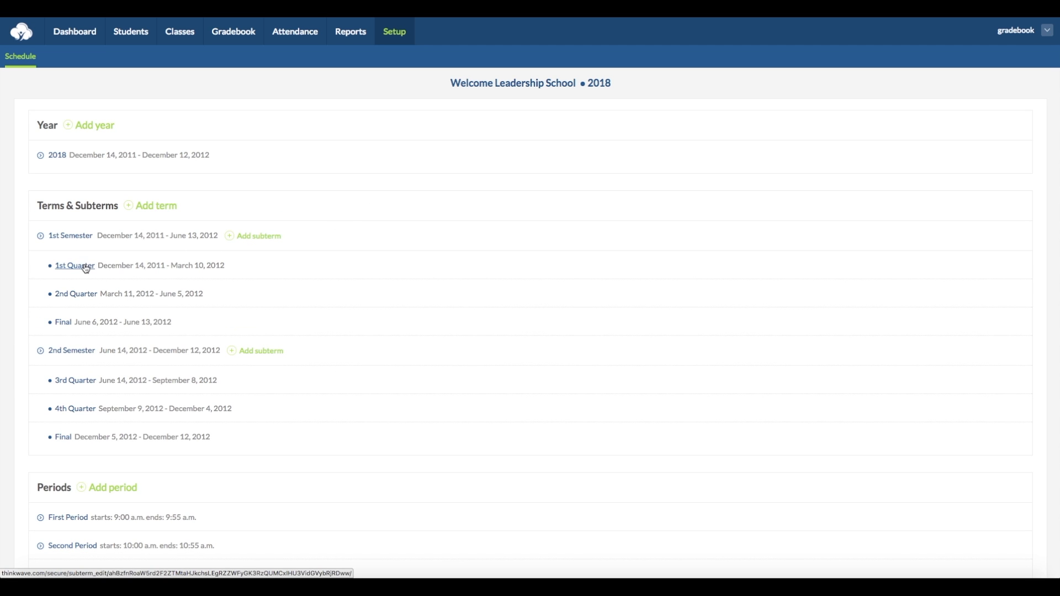
{"action": "left_click", "coordinate": [76, 237]}
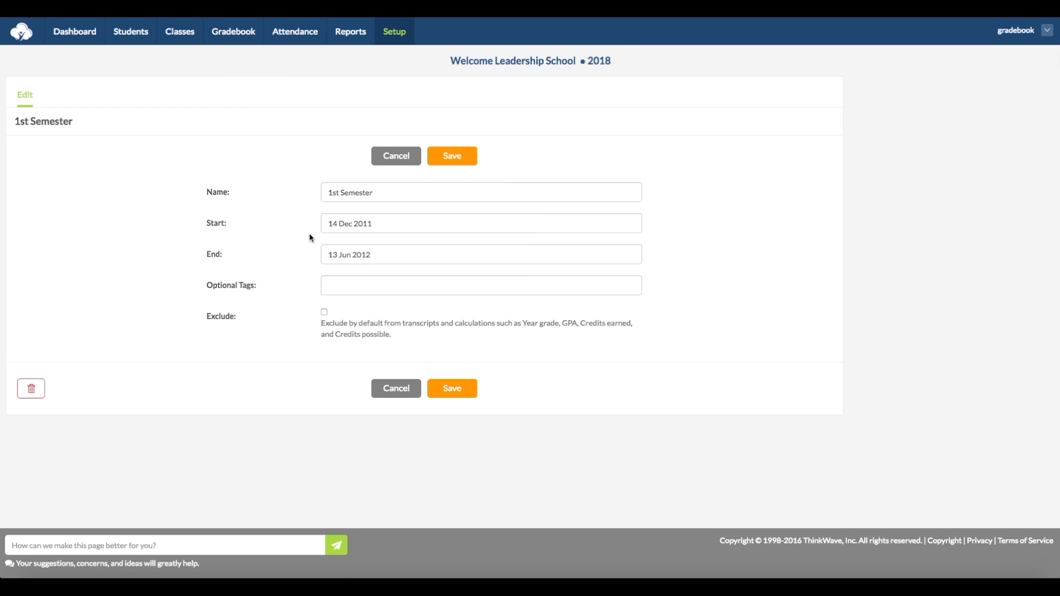
{"action": "left_click", "coordinate": [397, 221]}
{"action": "left_click", "coordinate": [395, 161]}
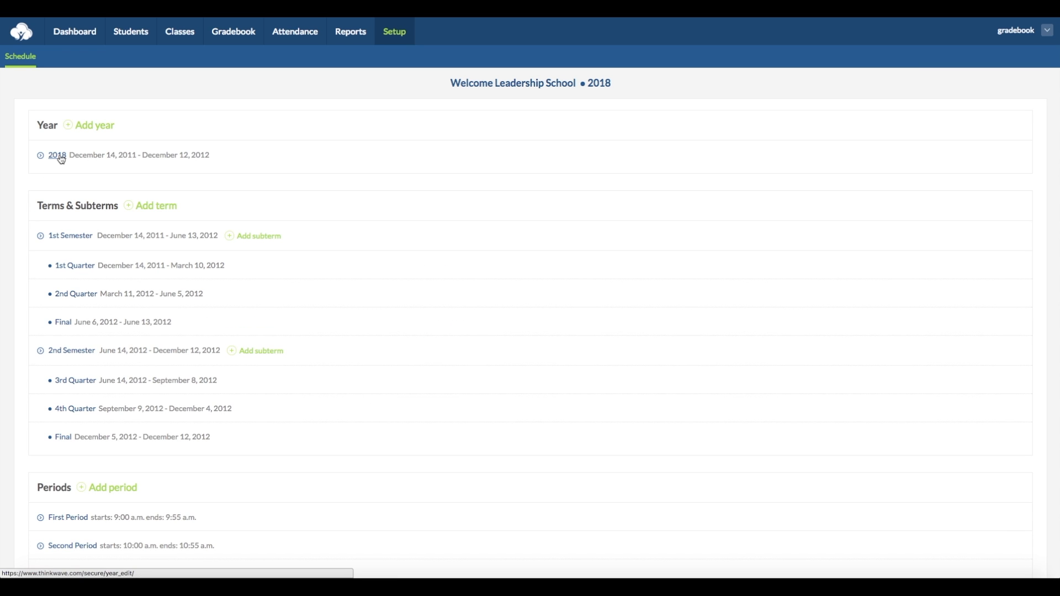
- Try setting the 2018 school year's start date to 30 Jun 2011, and cancel the edit
{"action": "left_click", "coordinate": [60, 157]}
{"action": "left_click", "coordinate": [411, 223]}
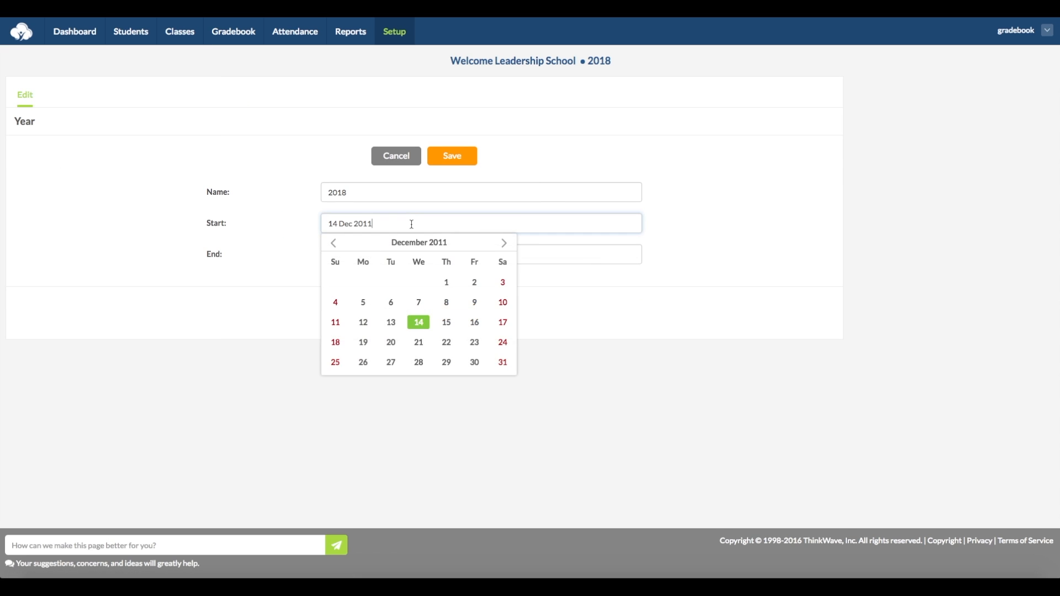
{"action": "left_click", "coordinate": [333, 244]}
{"action": "left_click", "coordinate": [333, 244]}
{"action": "left_click", "coordinate": [333, 244]}
{"action": "left_click", "coordinate": [333, 244]}
{"action": "left_click", "coordinate": [333, 243]}
{"action": "left_click", "coordinate": [333, 244]}
{"action": "left_click", "coordinate": [446, 362]}
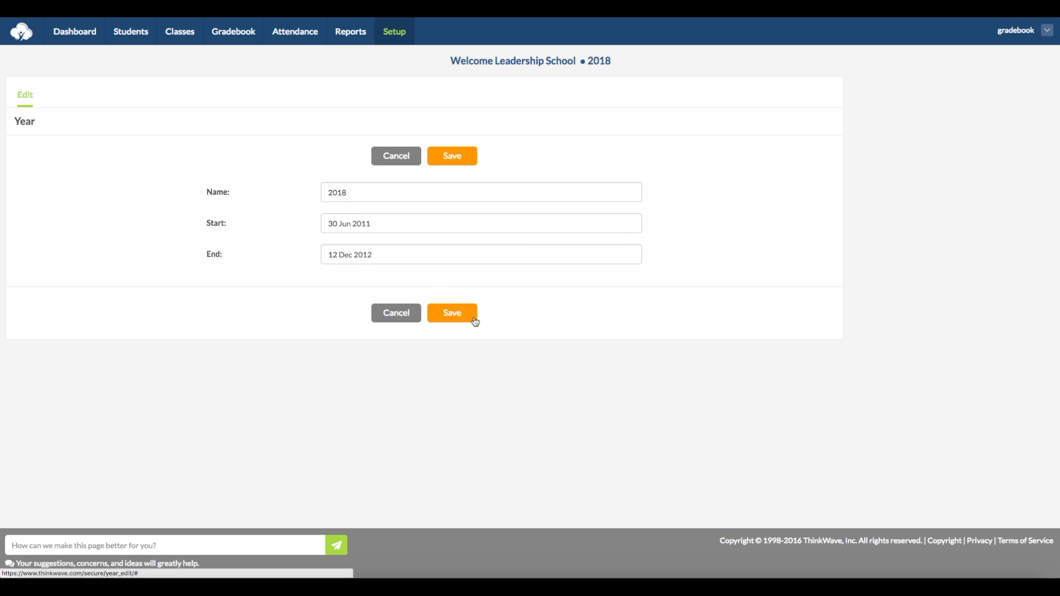
{"action": "left_click", "coordinate": [411, 157]}
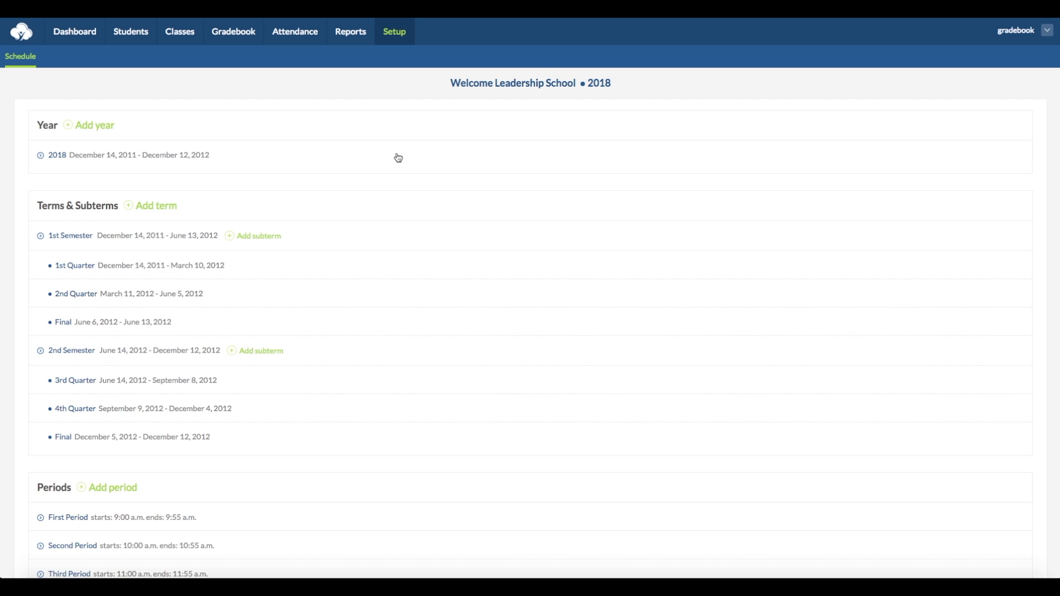
- In the Algebra class info, unassign the 2nd Semester term and assign it again
{"action": "left_click", "coordinate": [180, 33]}
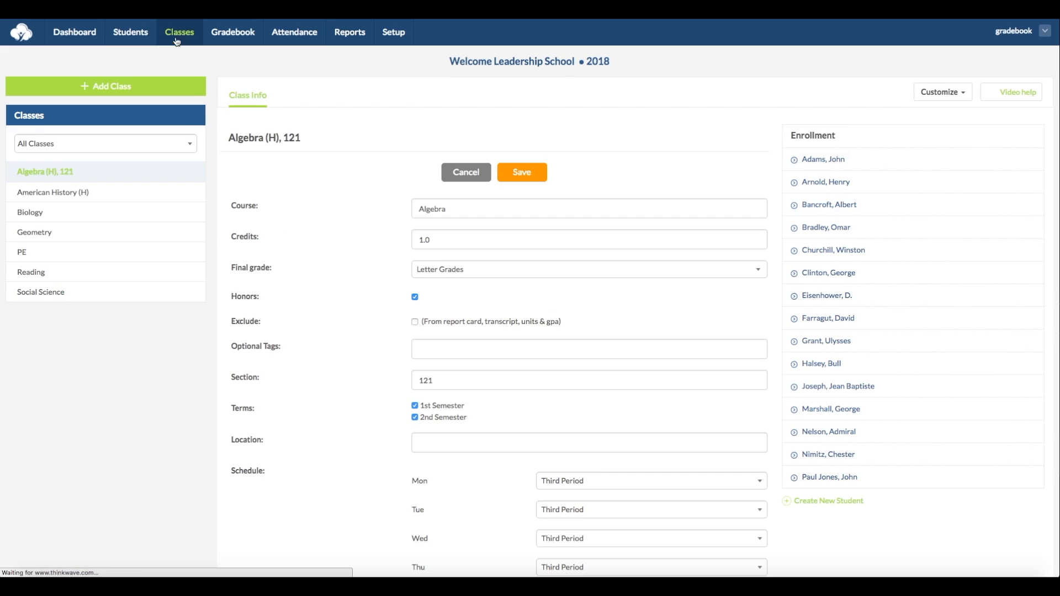
{"action": "scroll", "coordinate": [399, 338], "scroll_direction": "down", "scroll_amount": 2}
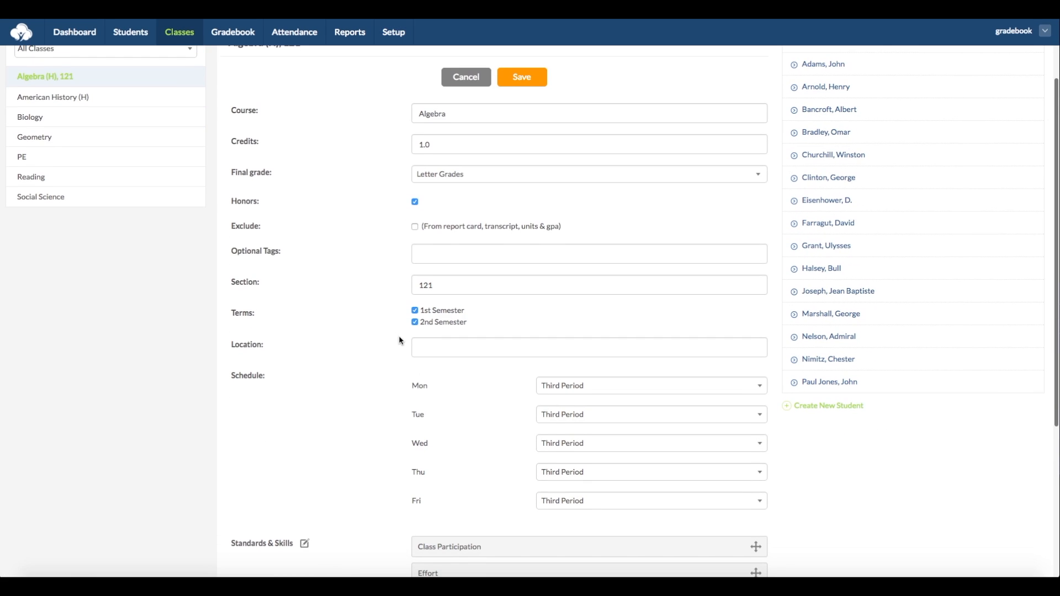
{"action": "left_click", "coordinate": [415, 322]}
{"action": "left_click", "coordinate": [415, 325]}
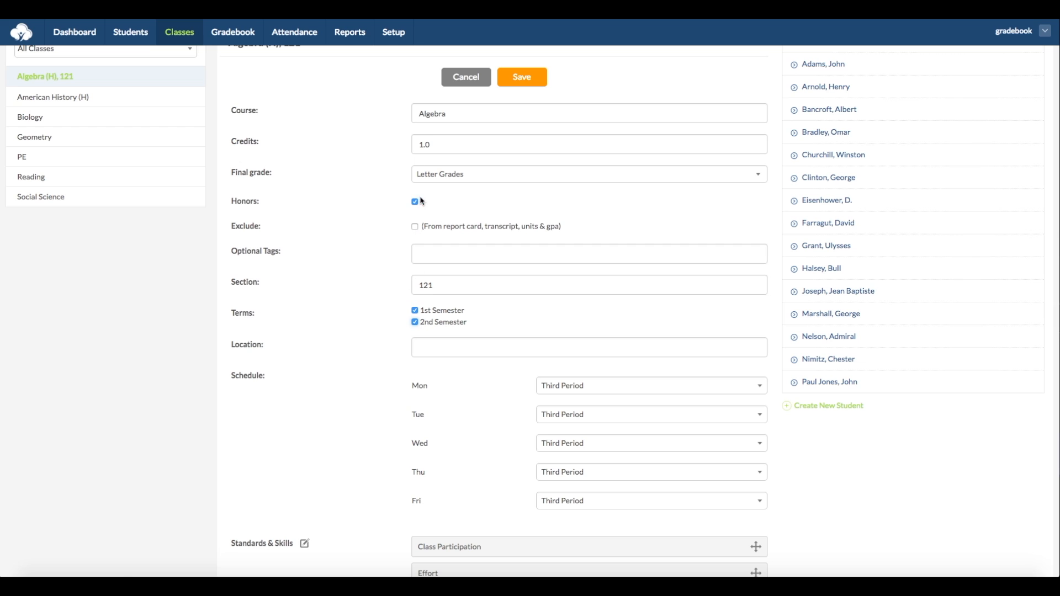
- In the default grading options, average the 1st Semester's subterms with 1st Quarter 40%, 2nd Quarter 40% and Final 20%
{"action": "left_click", "coordinate": [392, 36]}
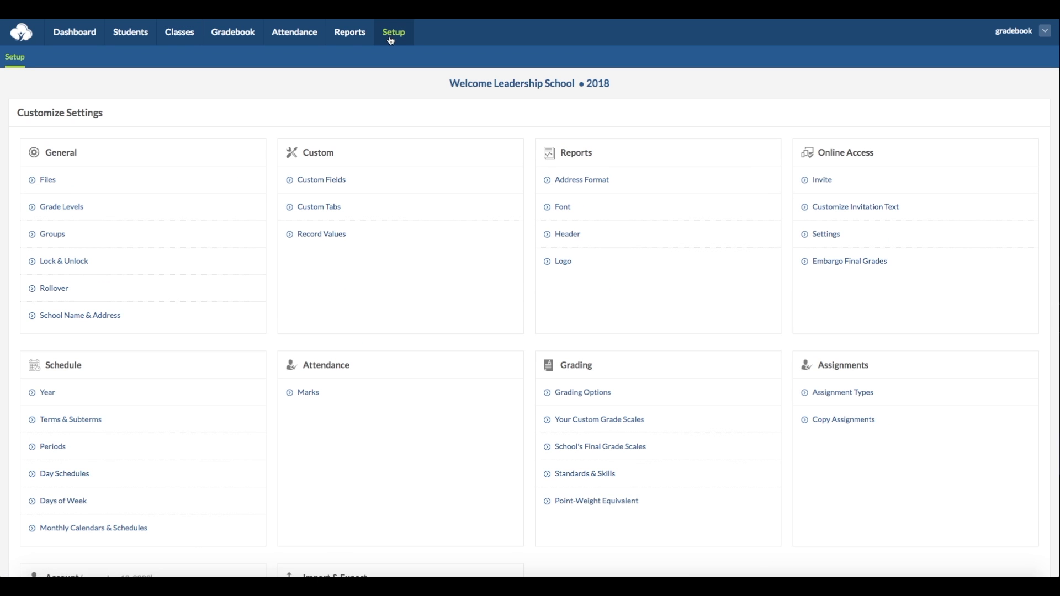
{"action": "left_click", "coordinate": [595, 394]}
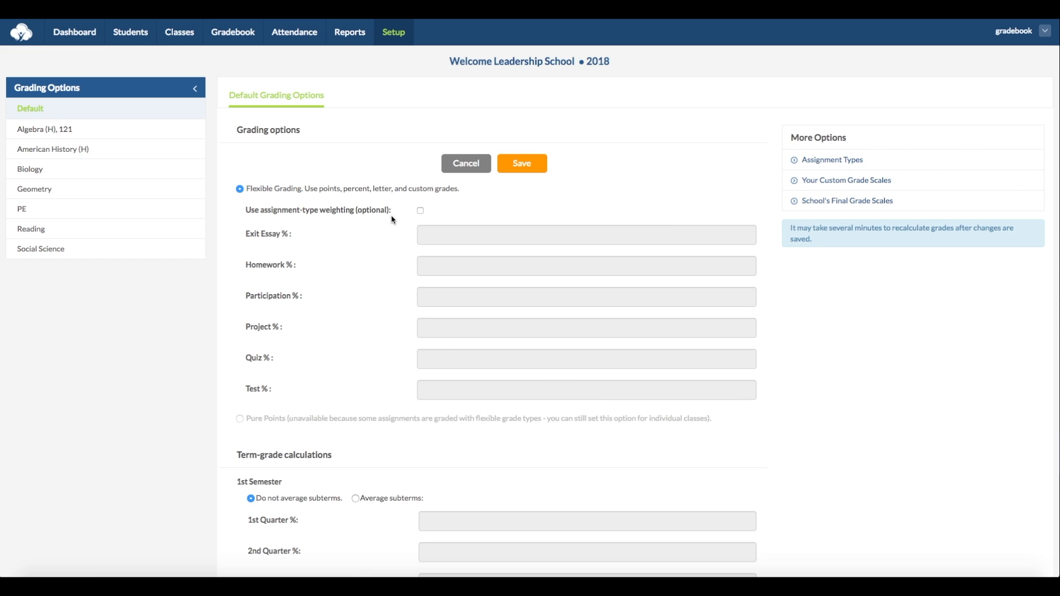
{"action": "scroll", "coordinate": [390, 220], "scroll_direction": "down", "scroll_amount": 5}
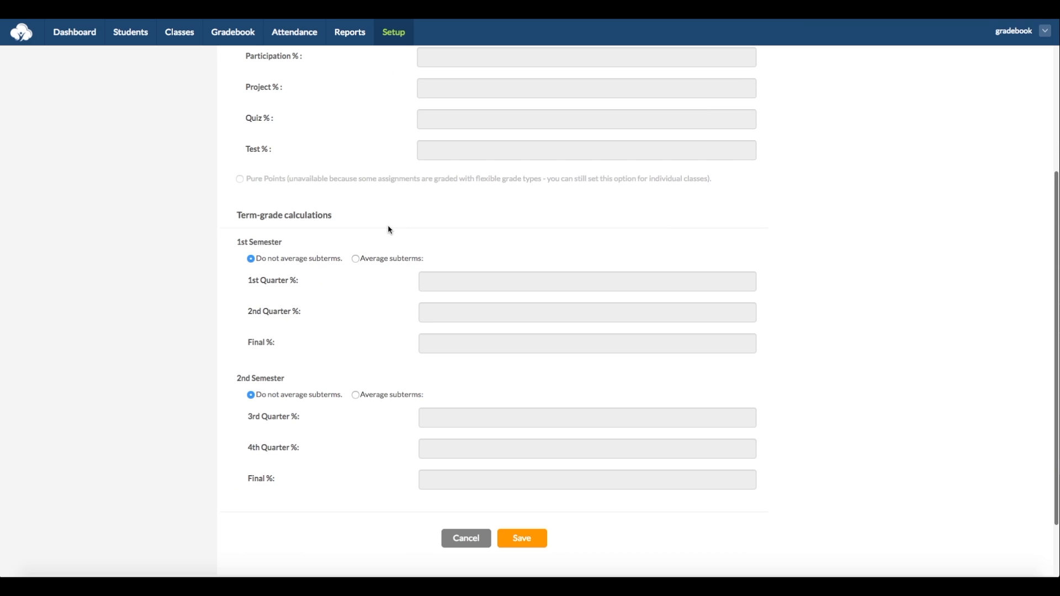
{"action": "scroll", "coordinate": [389, 226], "scroll_direction": "down", "scroll_amount": 1}
{"action": "left_click", "coordinate": [357, 242]}
{"action": "left_click", "coordinate": [473, 266]}
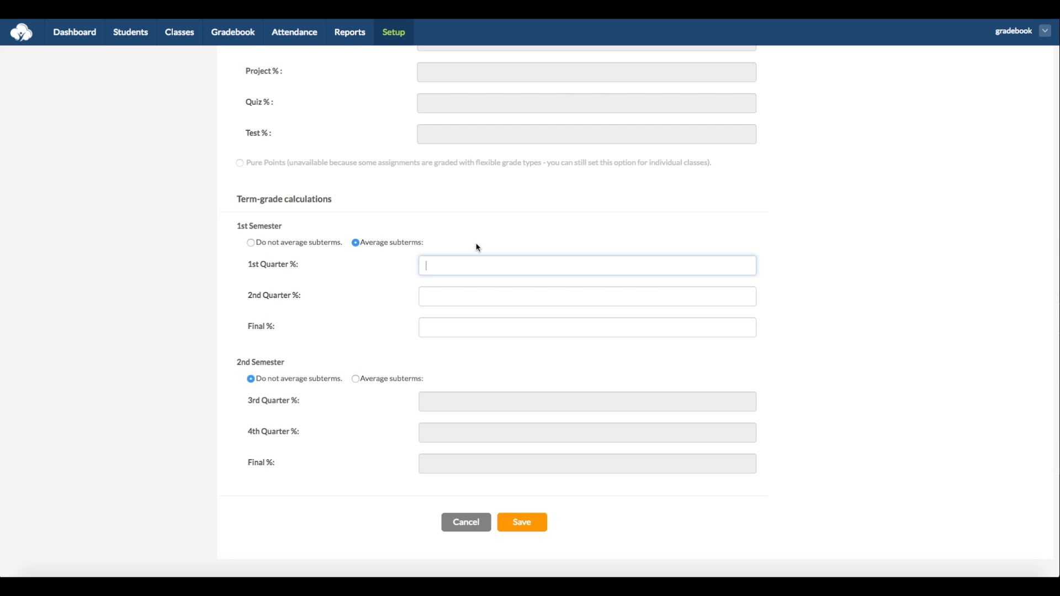
{"action": "type", "text": "40"}
{"action": "key", "text": "Tab"}
{"action": "type", "text": "40"}
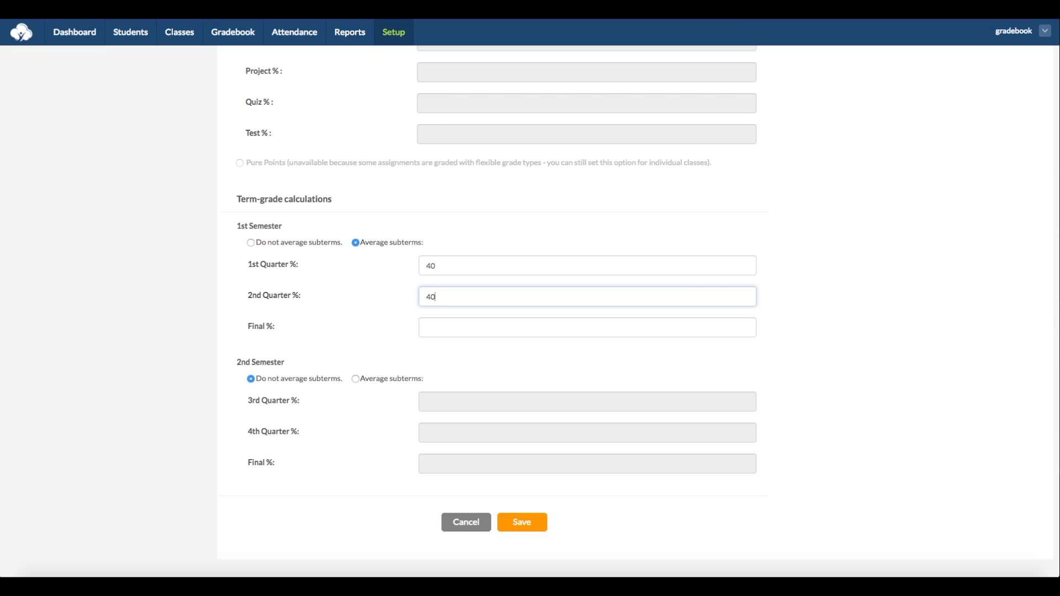
{"action": "key", "text": "Tab"}
{"action": "type", "text": "20"}
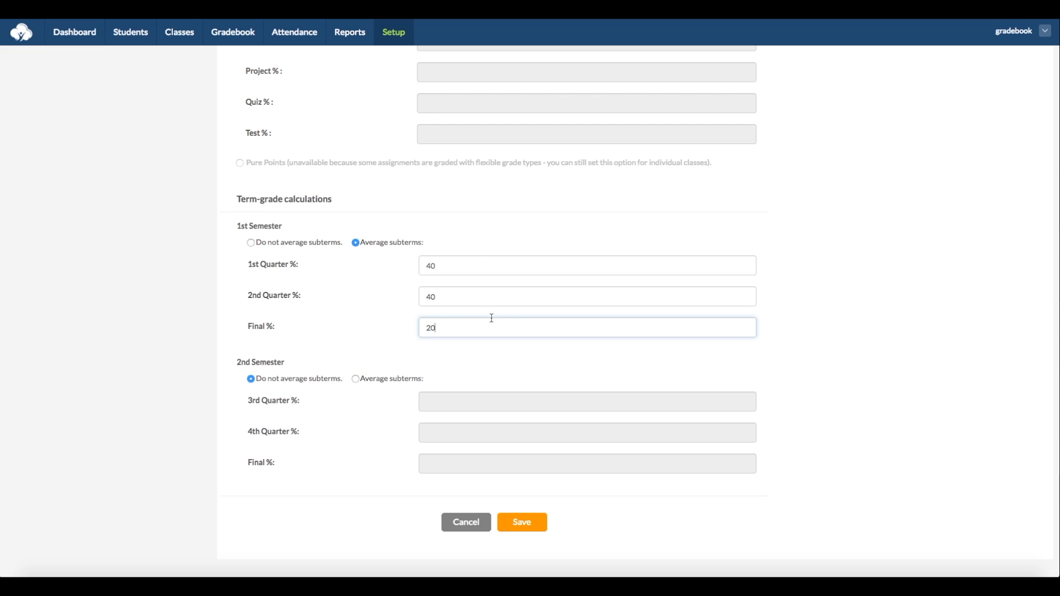
- Review the schedule's periods and view the blank form for adding a period, cancelling it without saving
{"action": "left_click", "coordinate": [405, 34]}
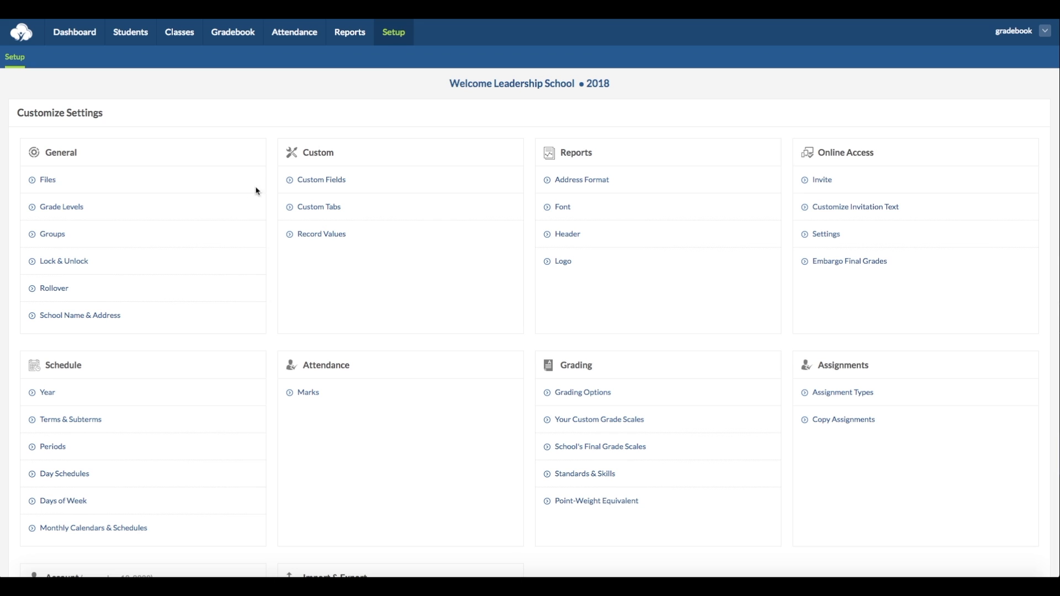
{"action": "left_click", "coordinate": [54, 447]}
{"action": "scroll", "coordinate": [407, 441], "scroll_direction": "down", "scroll_amount": 3}
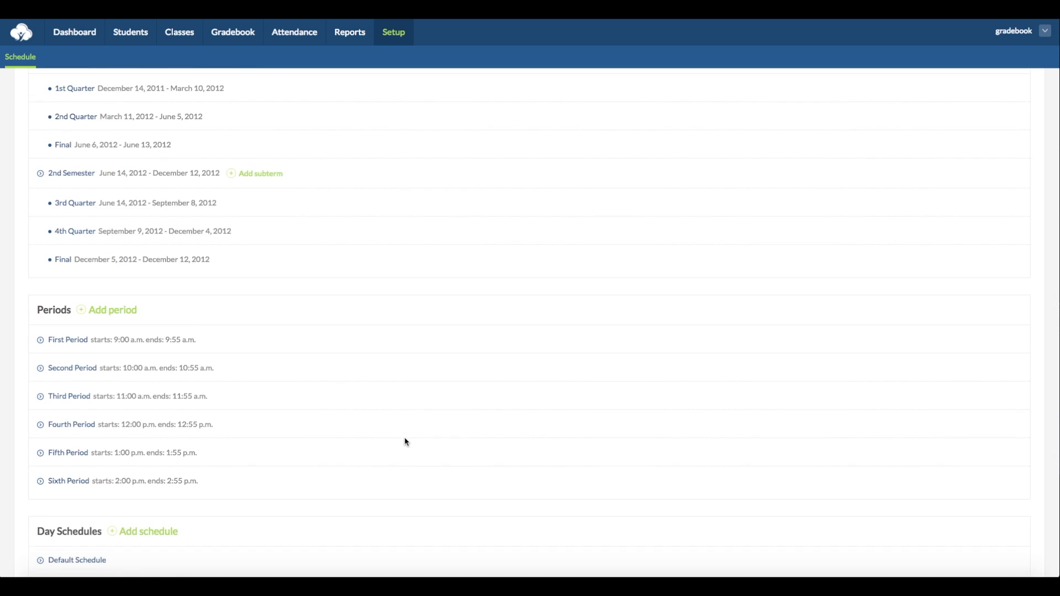
{"action": "scroll", "coordinate": [406, 441], "scroll_direction": "down", "scroll_amount": 2}
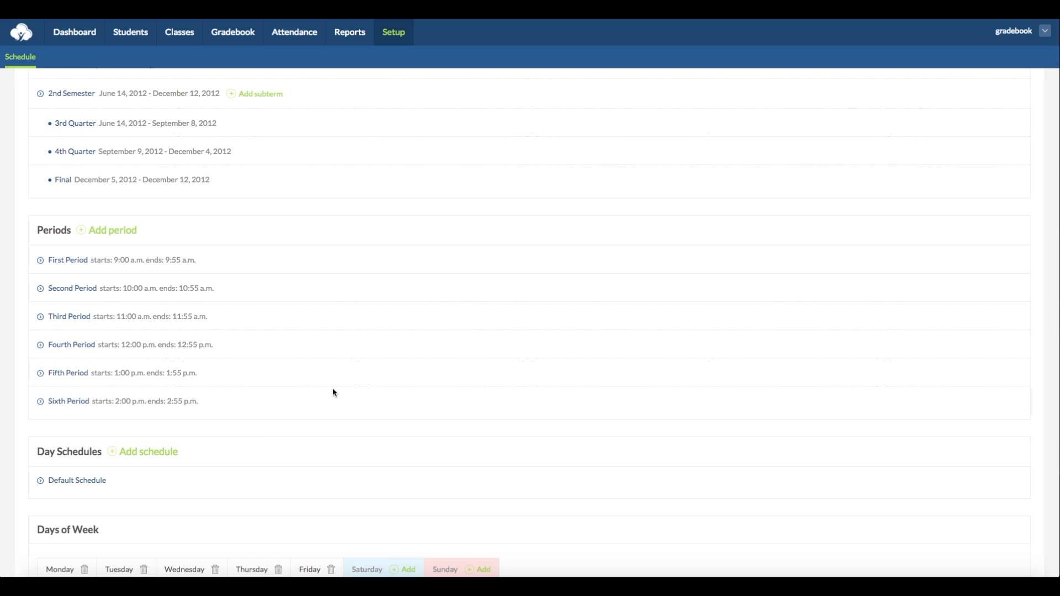
{"action": "left_click", "coordinate": [125, 238]}
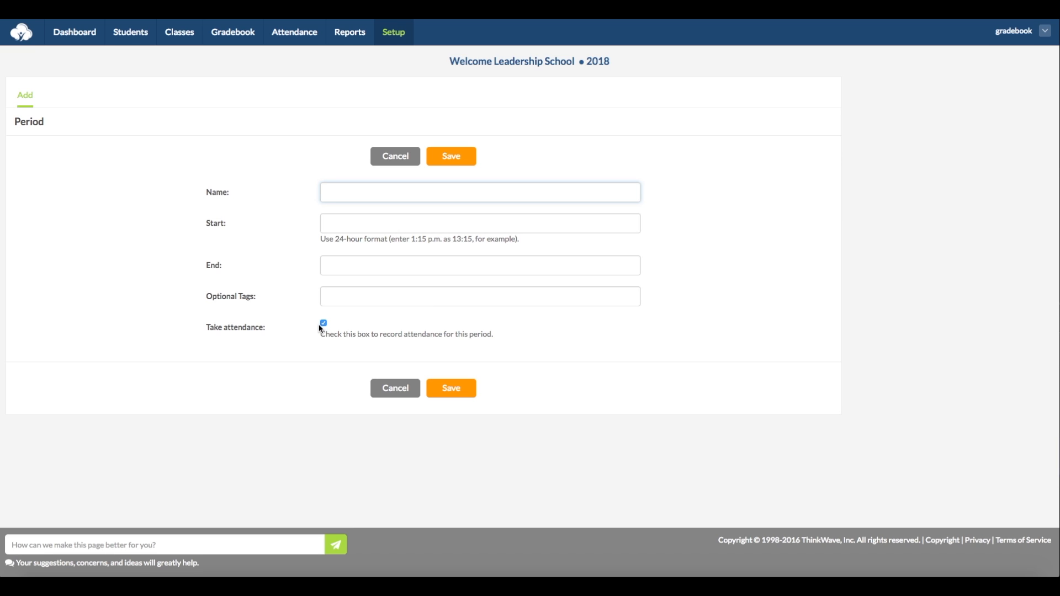
{"action": "left_click", "coordinate": [390, 158]}
{"action": "scroll", "coordinate": [356, 286], "scroll_direction": "down", "scroll_amount": 5}
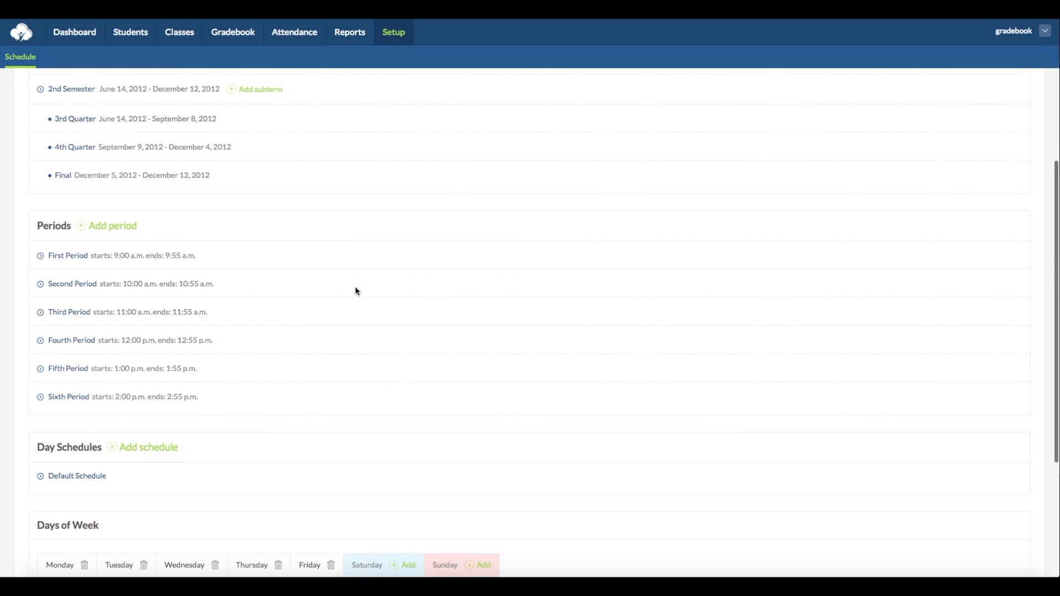
{"action": "scroll", "coordinate": [355, 287], "scroll_direction": "down", "scroll_amount": 1}
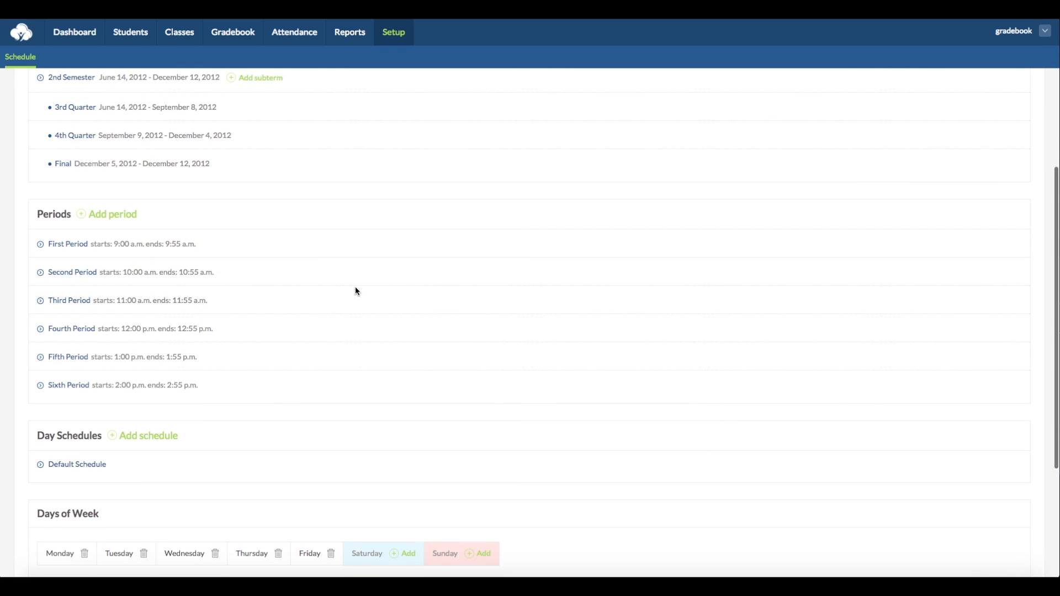
- View the First Period's name, times and attendance settings, and leave them without saving
{"action": "left_click", "coordinate": [76, 246]}
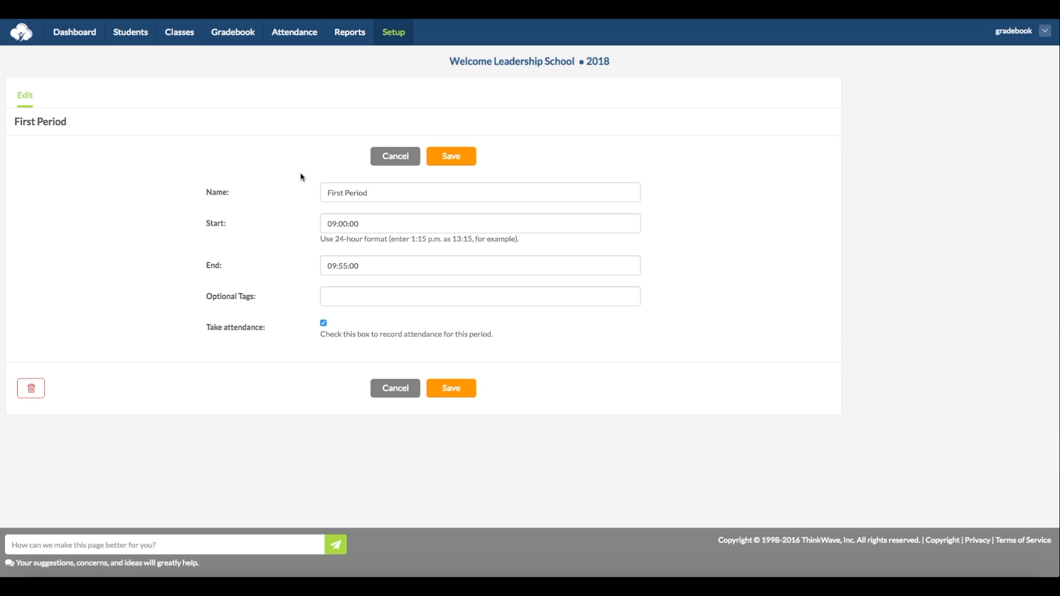
{"action": "left_click", "coordinate": [393, 160]}
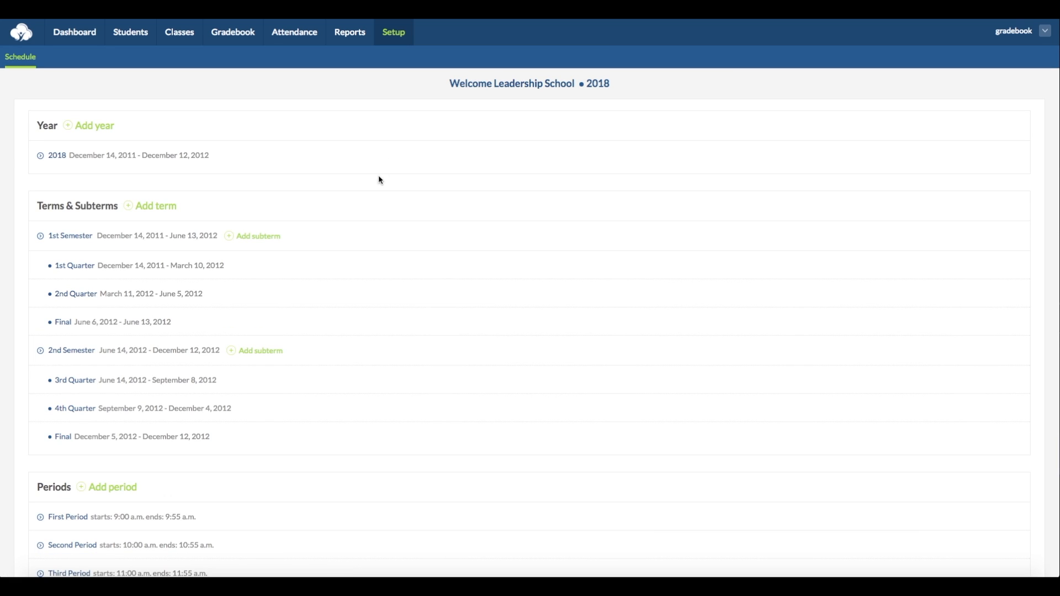
{"action": "scroll", "coordinate": [276, 260], "scroll_direction": "down", "scroll_amount": 5}
- In the Algebra class info, try setting the Monday schedule to No Meeting without saving it
{"action": "left_click", "coordinate": [180, 33]}
{"action": "scroll", "coordinate": [366, 303], "scroll_direction": "down", "scroll_amount": 3}
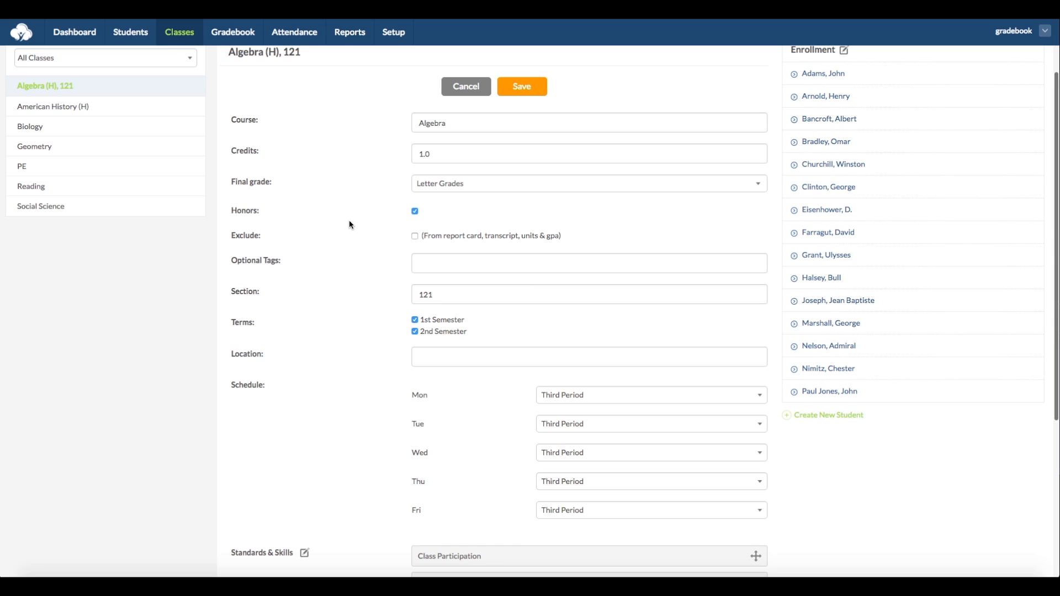
{"action": "scroll", "coordinate": [373, 308], "scroll_direction": "down", "scroll_amount": 2}
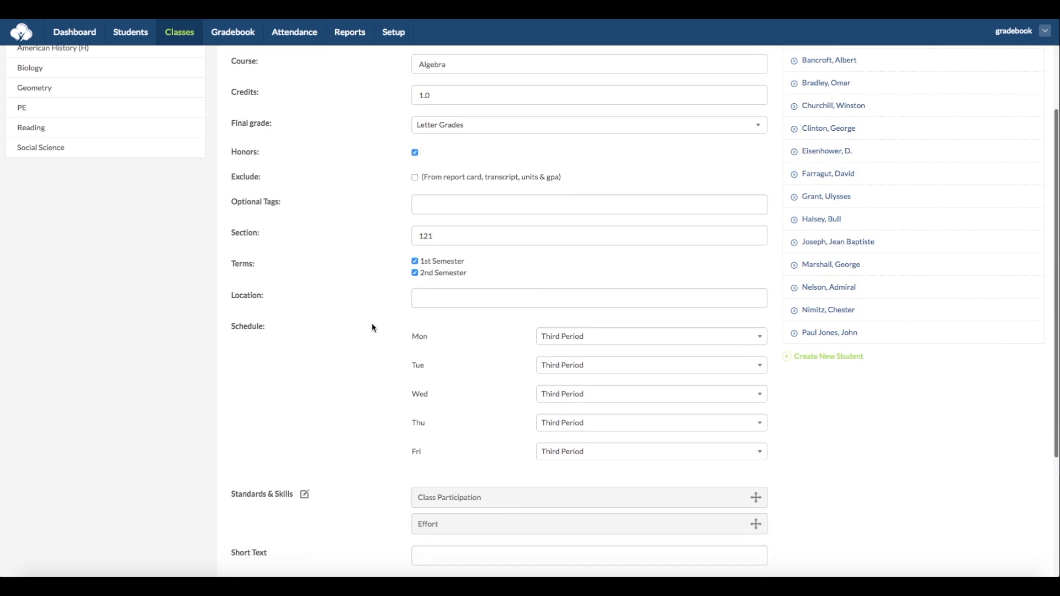
{"action": "left_click", "coordinate": [746, 338]}
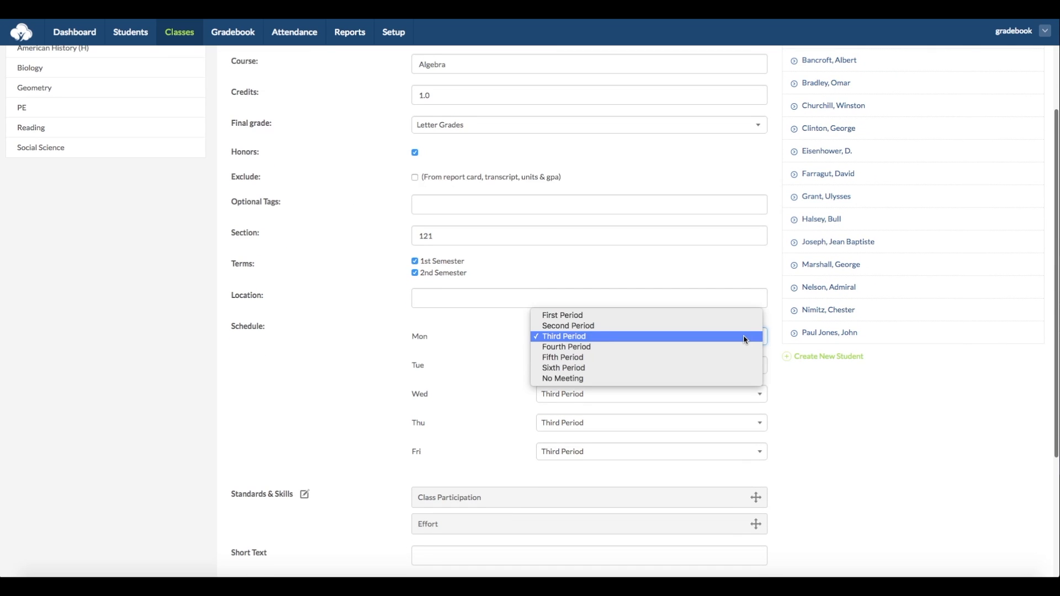
{"action": "left_click", "coordinate": [730, 379]}
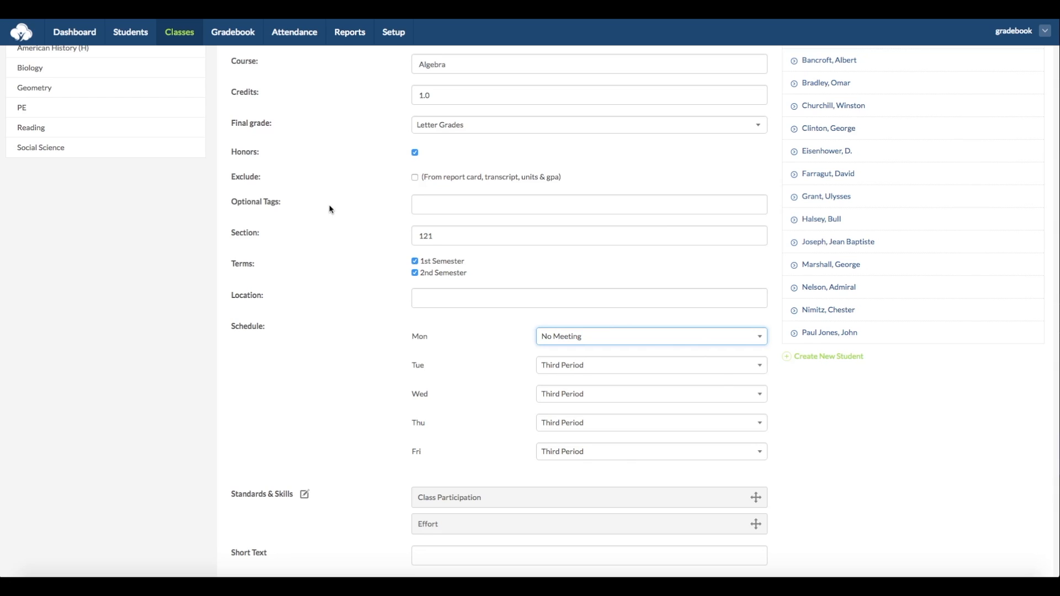
- In the school's schedule setup, add and save a day schedule named "Minimum Day"
{"action": "left_click", "coordinate": [400, 34]}
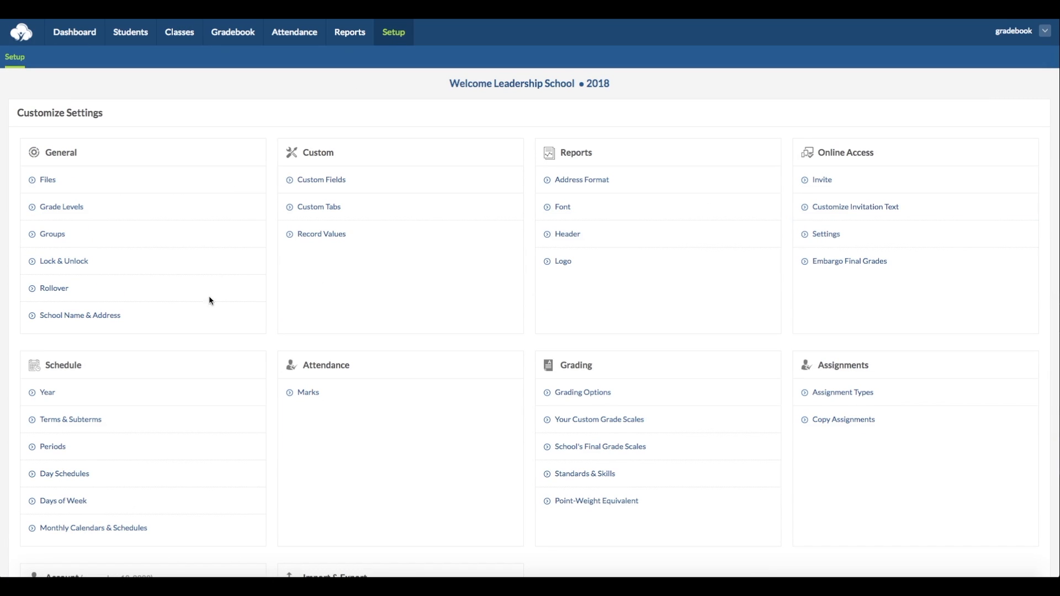
{"action": "left_click", "coordinate": [76, 480]}
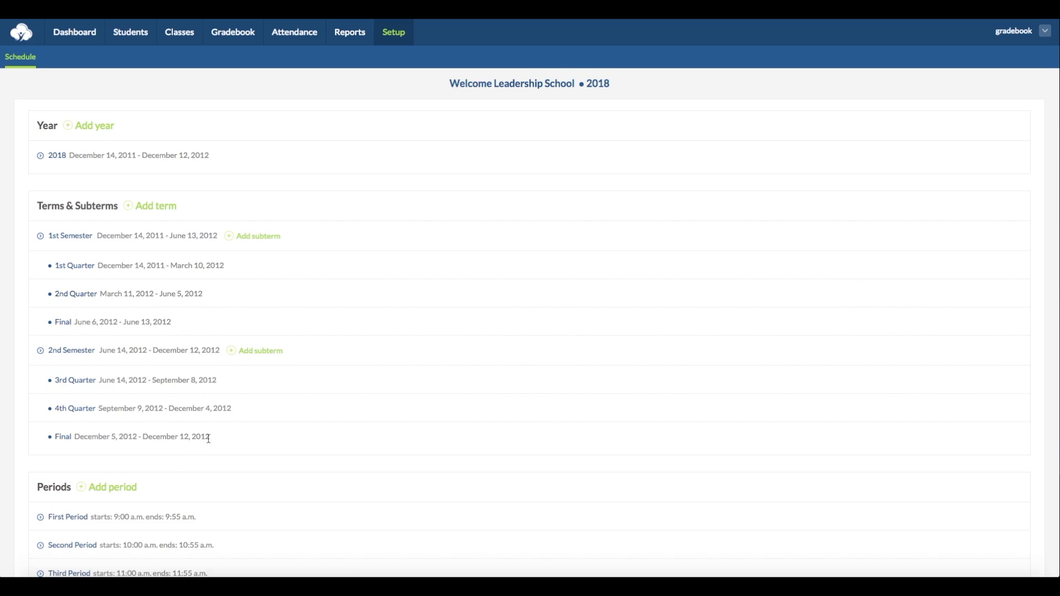
{"action": "scroll", "coordinate": [265, 430], "scroll_direction": "down", "scroll_amount": 7}
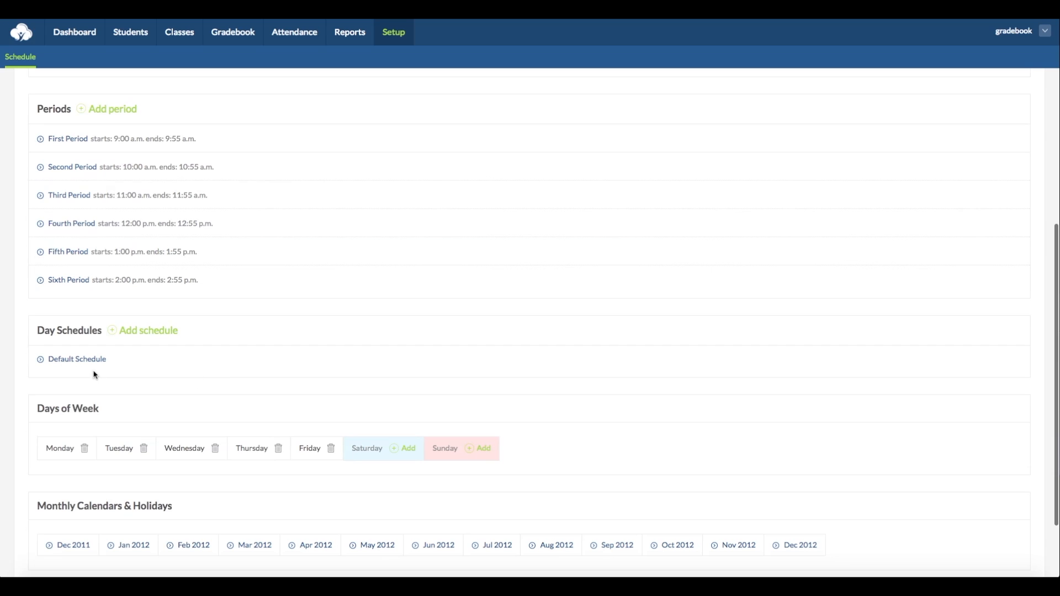
{"action": "left_click", "coordinate": [263, 340]}
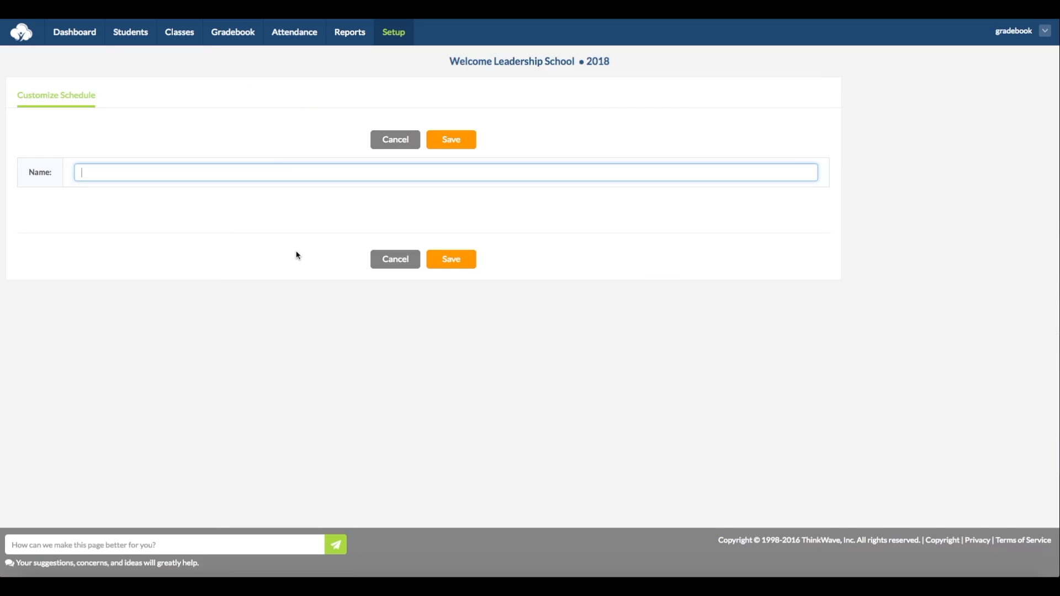
{"action": "type", "text": "Minimum Day"}
{"action": "left_click", "coordinate": [463, 141]}
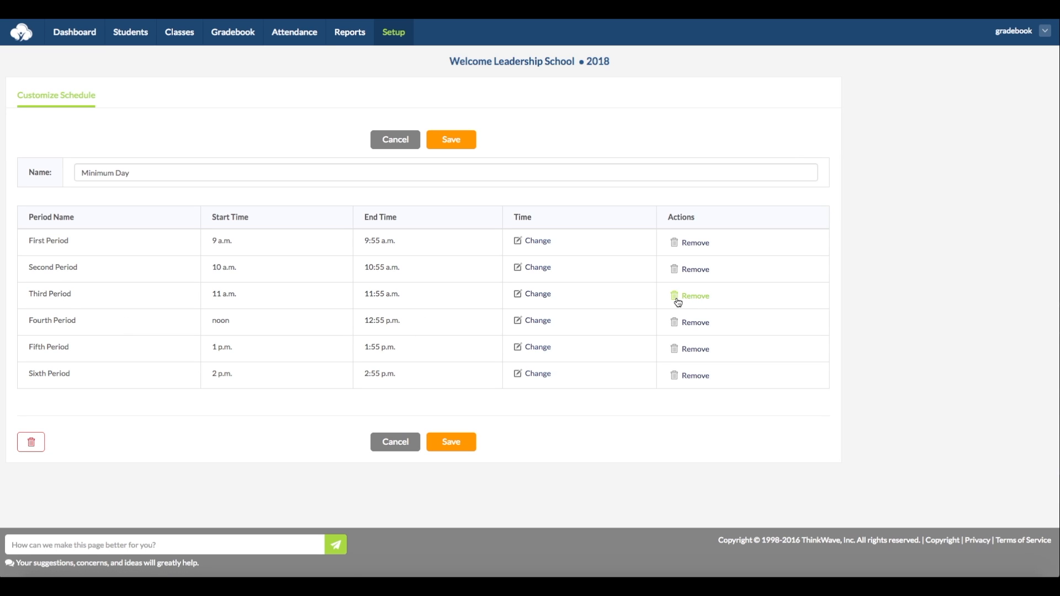
- Remove the Fourth, Fifth and Sixth Periods from the Minimum Day schedule and save it
{"action": "left_click", "coordinate": [677, 325]}
{"action": "left_click", "coordinate": [682, 349]}
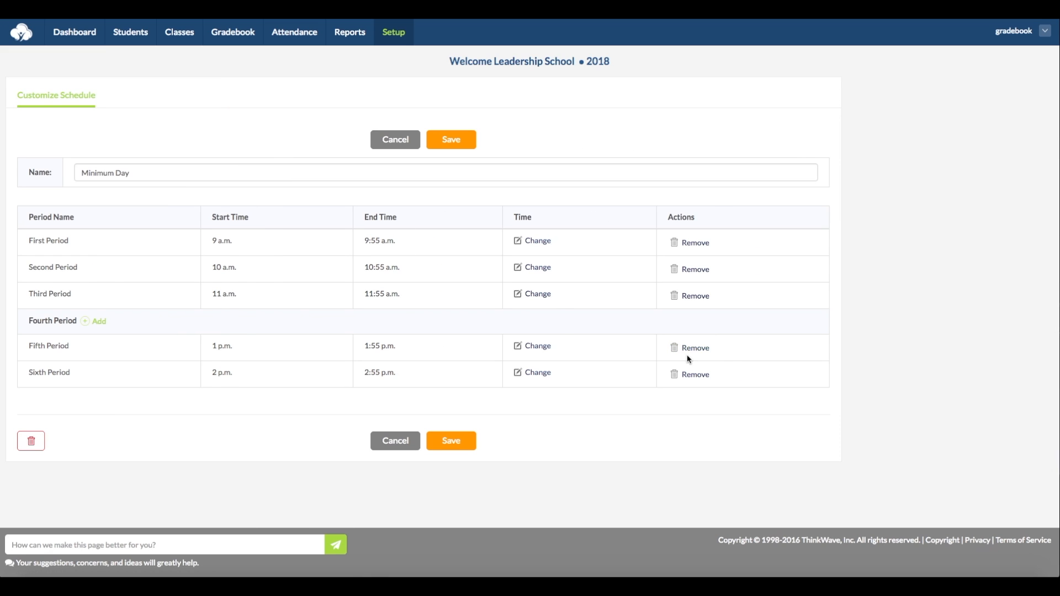
{"action": "left_click", "coordinate": [687, 374]}
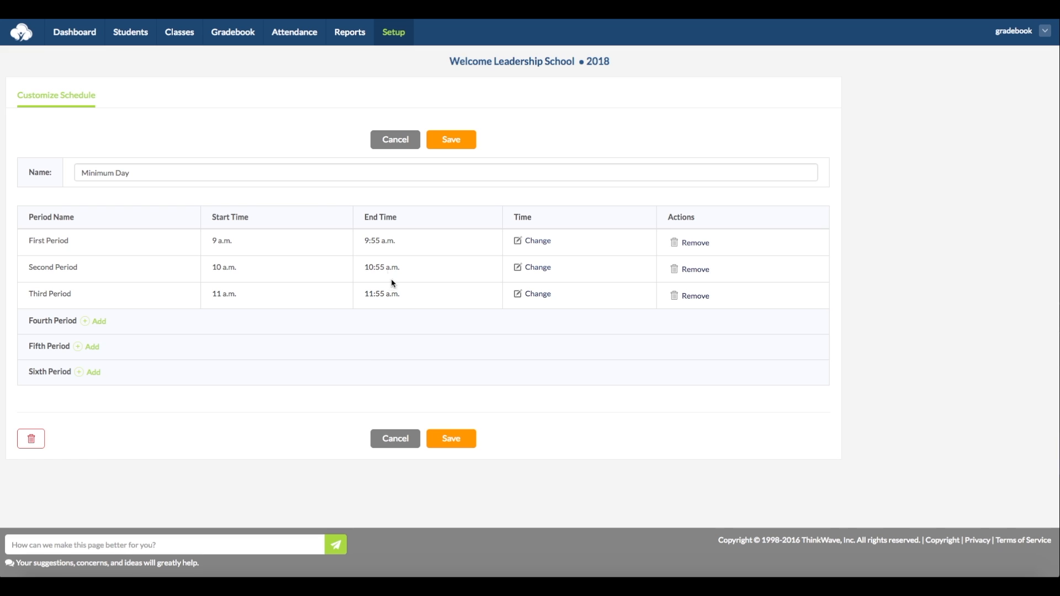
{"action": "left_click", "coordinate": [466, 142]}
{"action": "scroll", "coordinate": [361, 341], "scroll_direction": "down", "scroll_amount": 8}
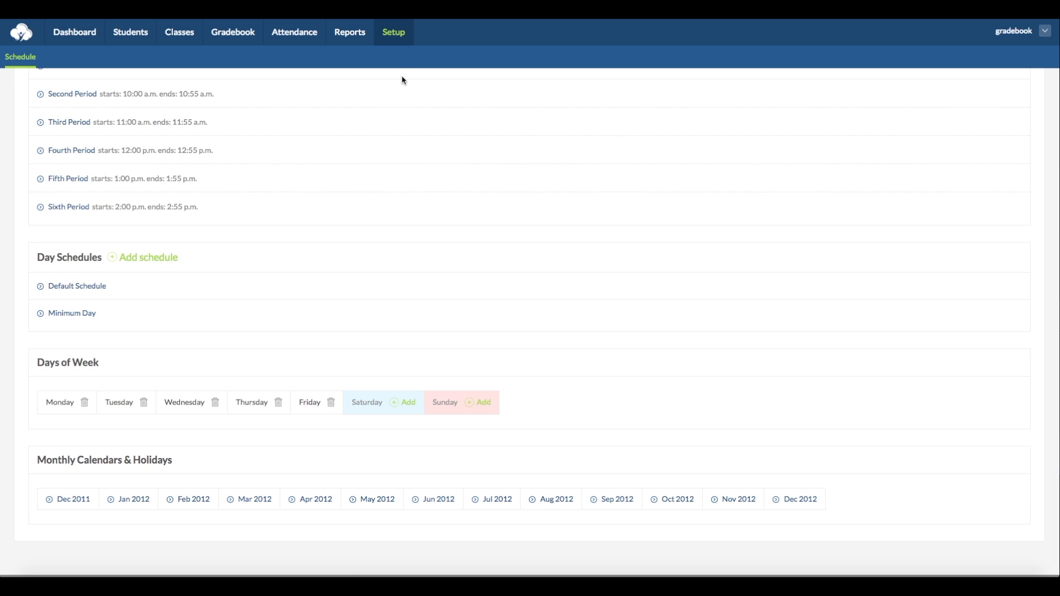
- In the January 2012 monthly calendar, choose the Minimum Day schedule for January 3 and leave its optional name blank
{"action": "left_click", "coordinate": [403, 36]}
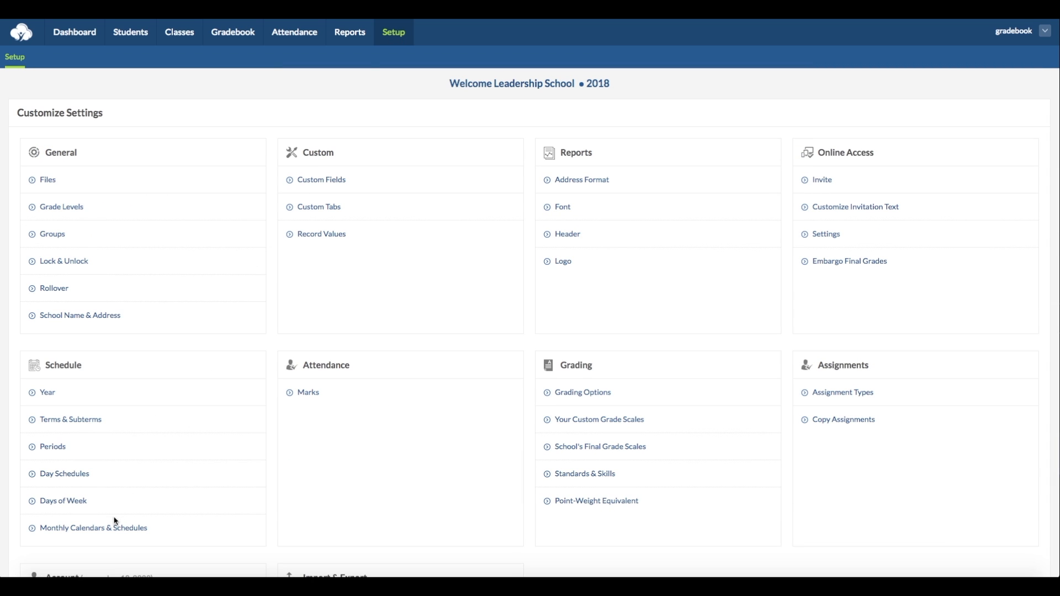
{"action": "left_click", "coordinate": [108, 532]}
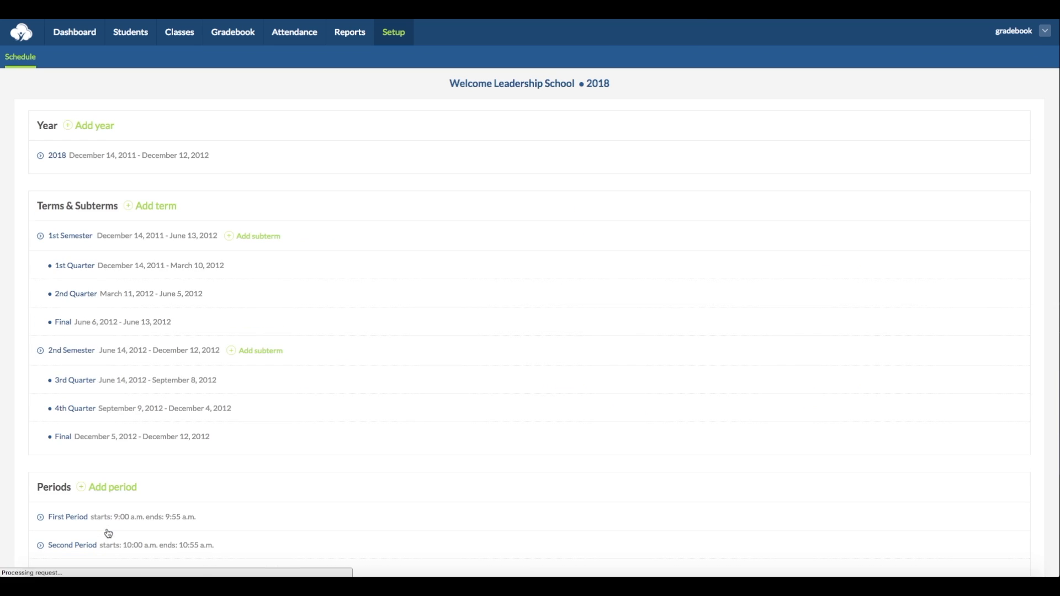
{"action": "scroll", "coordinate": [188, 518], "scroll_direction": "down", "scroll_amount": 10}
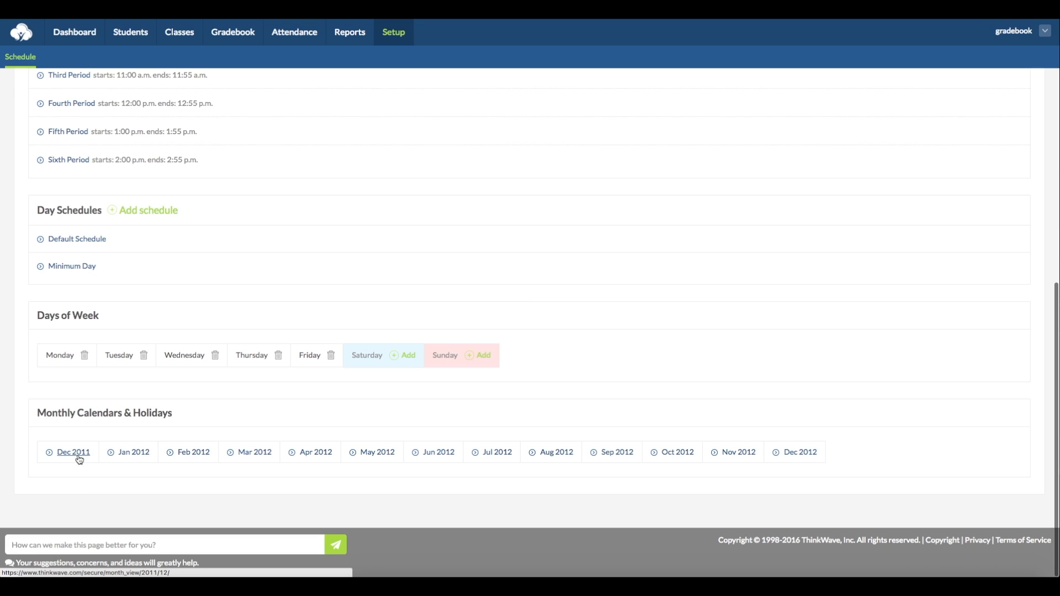
{"action": "left_click", "coordinate": [144, 456]}
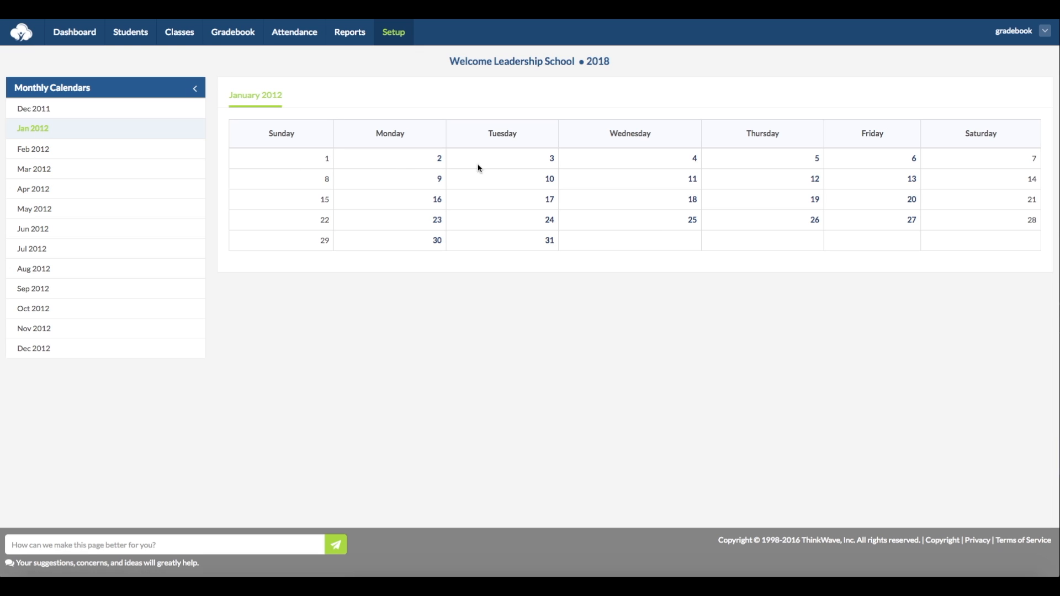
{"action": "left_click", "coordinate": [552, 159]}
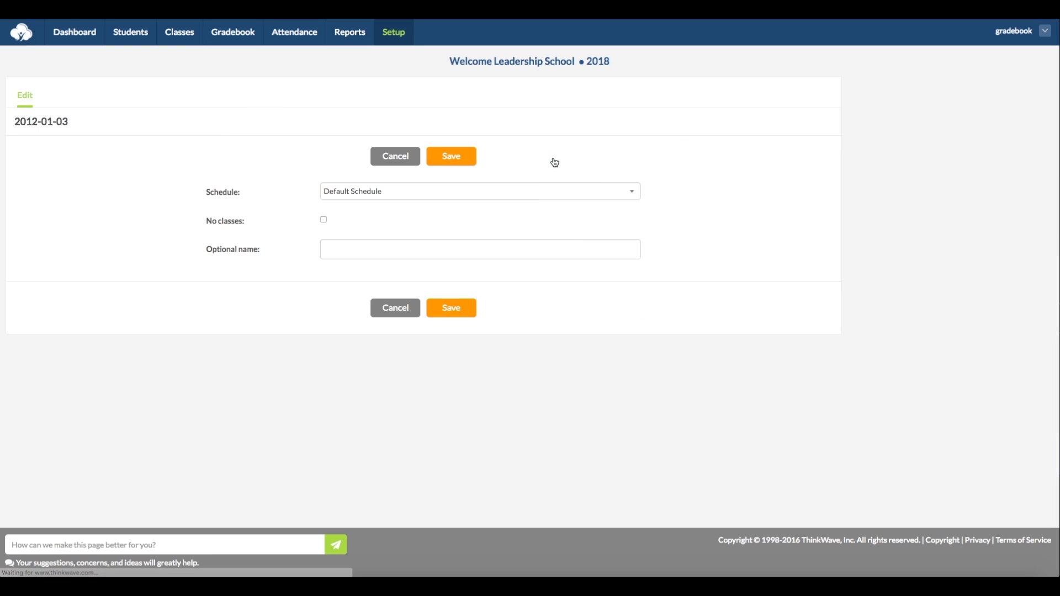
{"action": "left_click", "coordinate": [519, 191]}
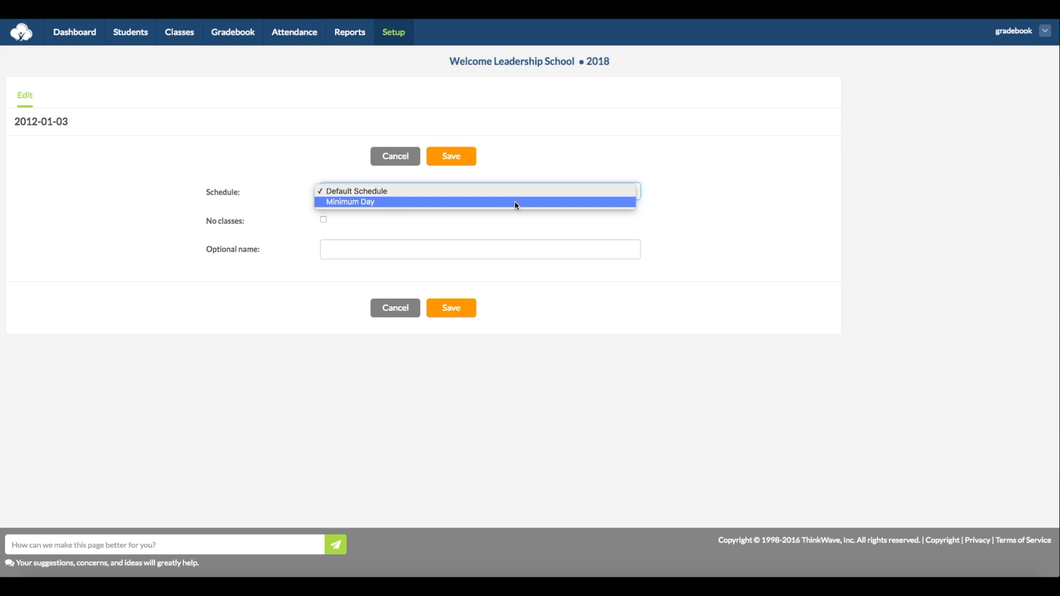
{"action": "left_click", "coordinate": [516, 203]}
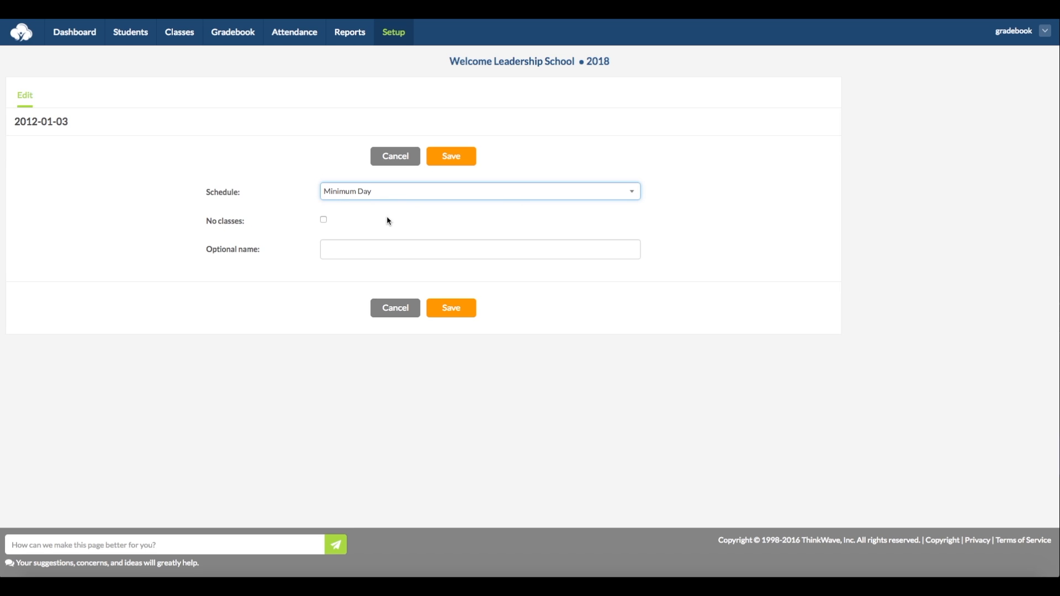
{"action": "left_click", "coordinate": [509, 249]}
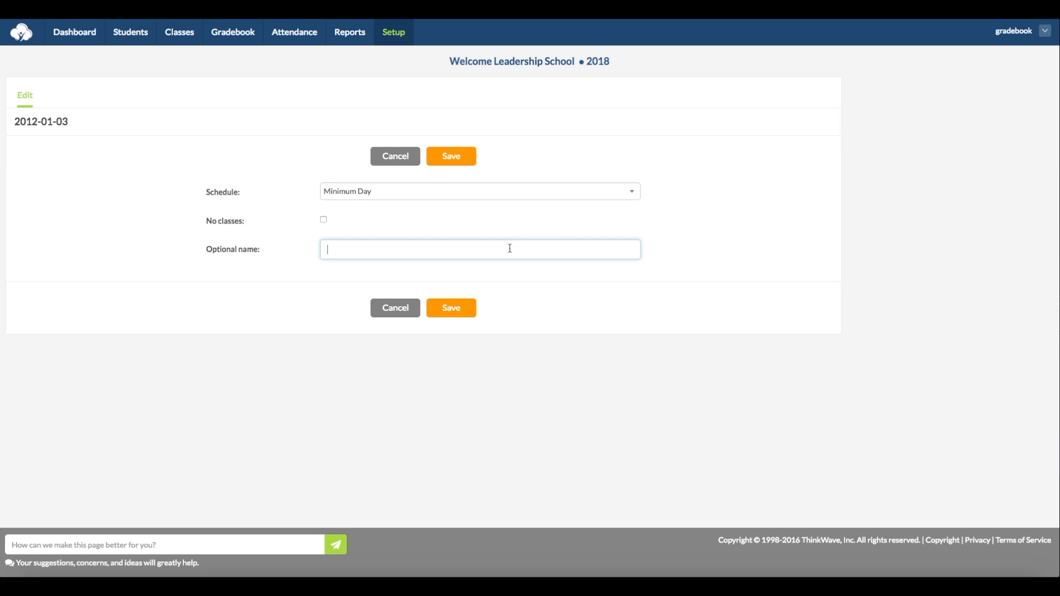
{"action": "left_click", "coordinate": [517, 272]}
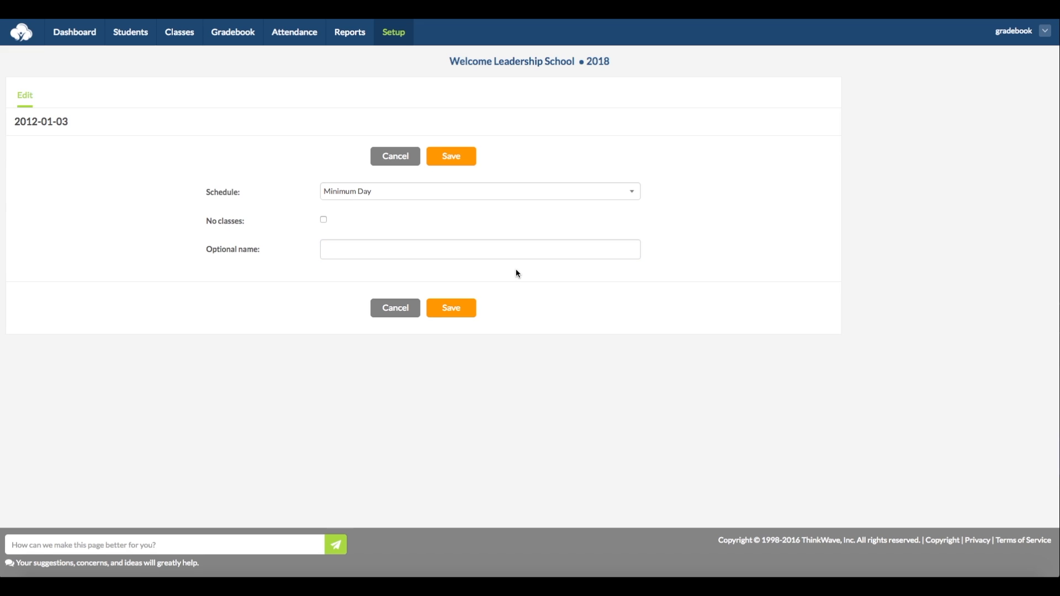